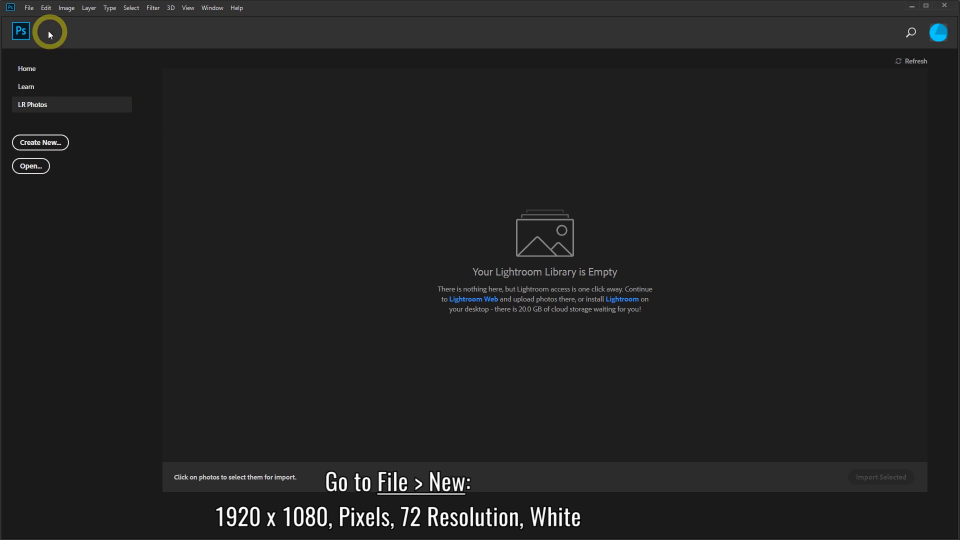
# Step: Create a new 1920 x 1080 pixel document at 72 pixels/inch with RGB color and a white background
pyautogui.click(29, 8)
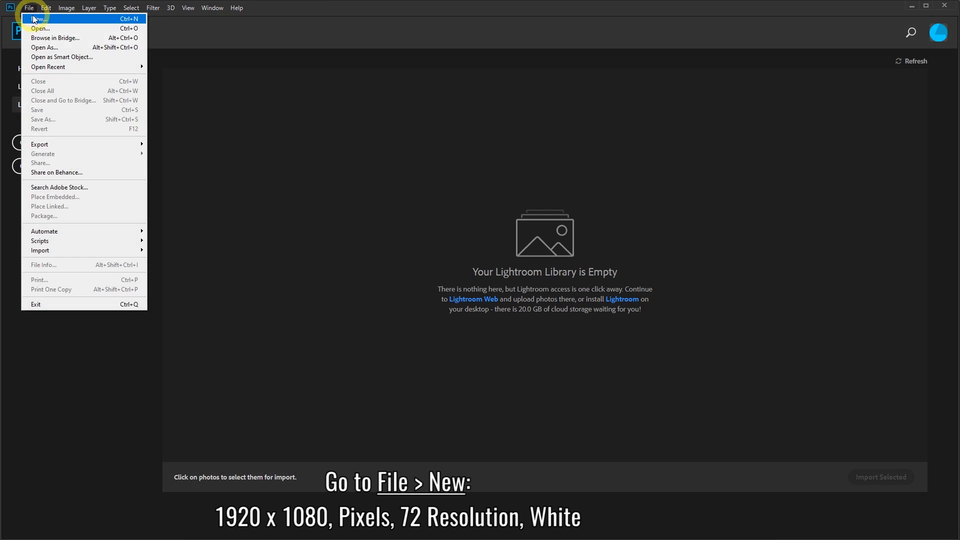
pyautogui.click(52, 19)
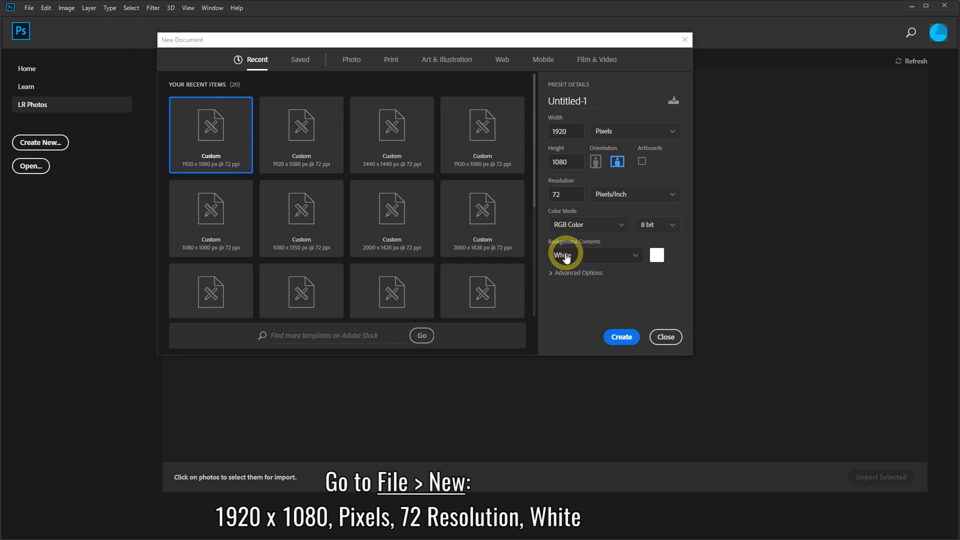
pyautogui.click(622, 338)
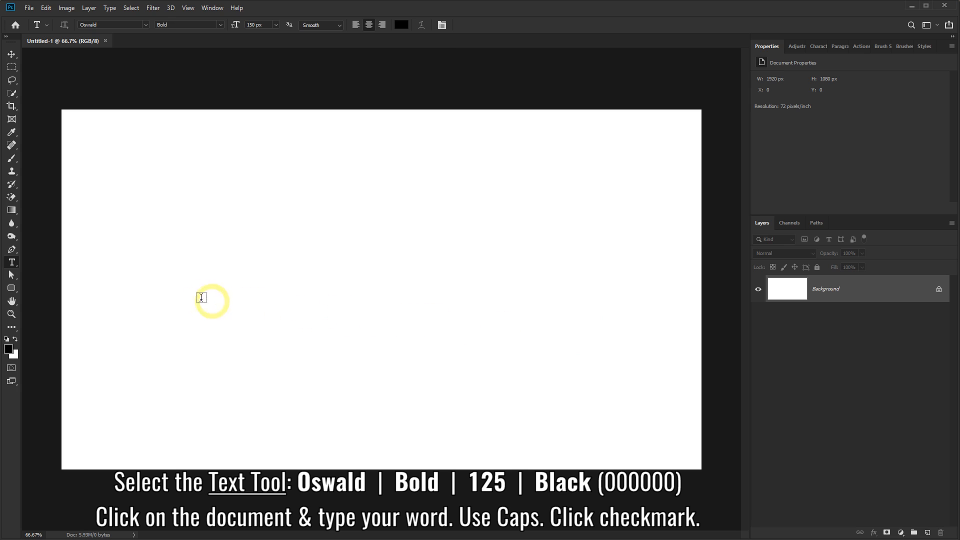
# Step: Set up the Horizontal Type tool with Oswald Bold at 125 px in black (000000)
pyautogui.rightClick(14, 268)
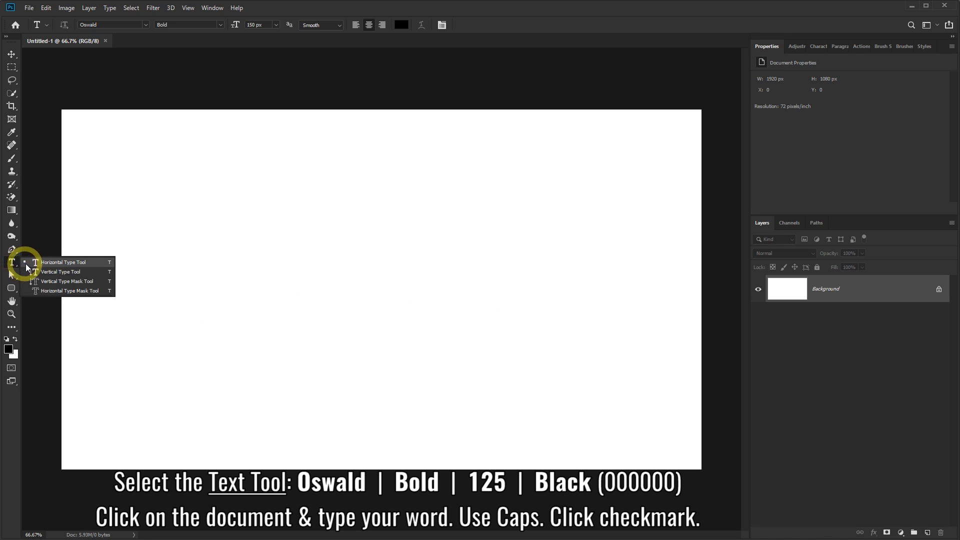
pyautogui.click(45, 265)
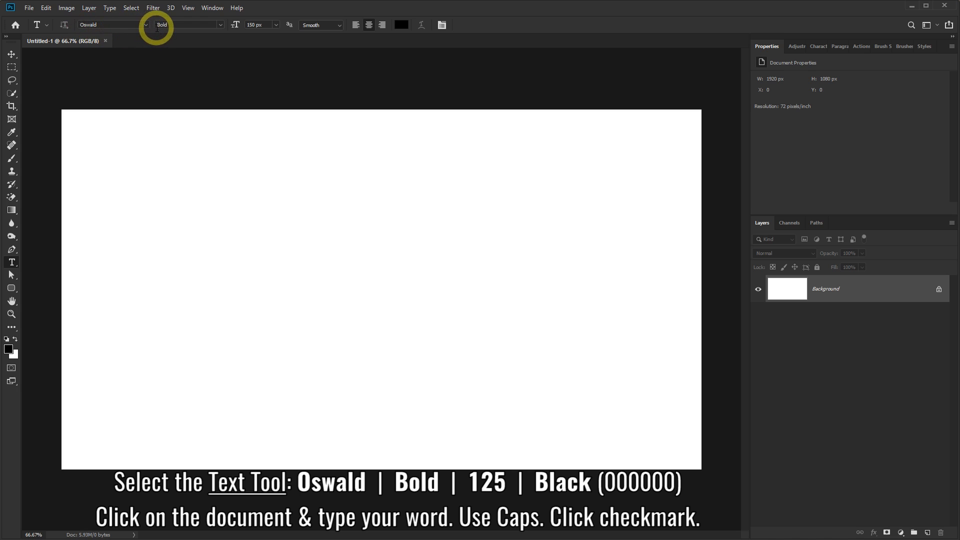
pyautogui.doubleClick(248, 25)
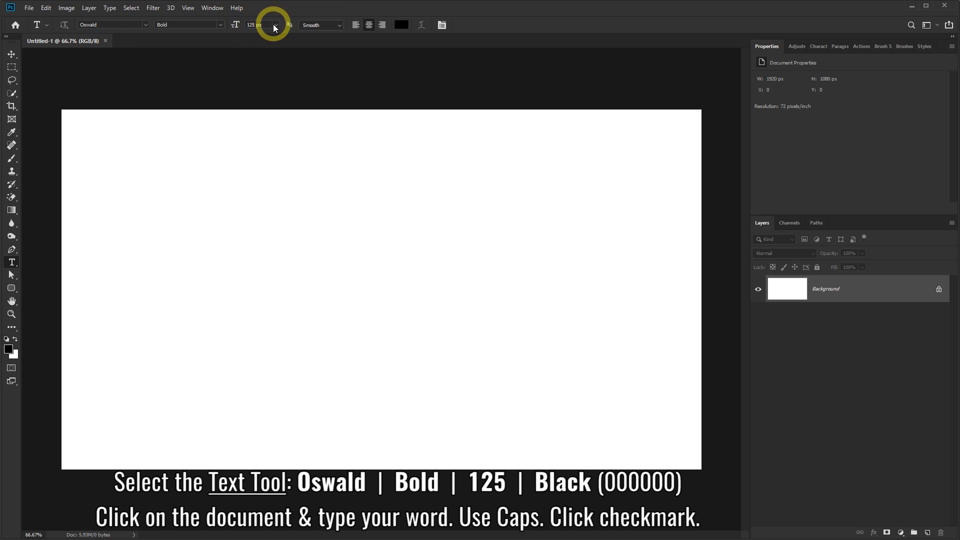
pyautogui.click(400, 25)
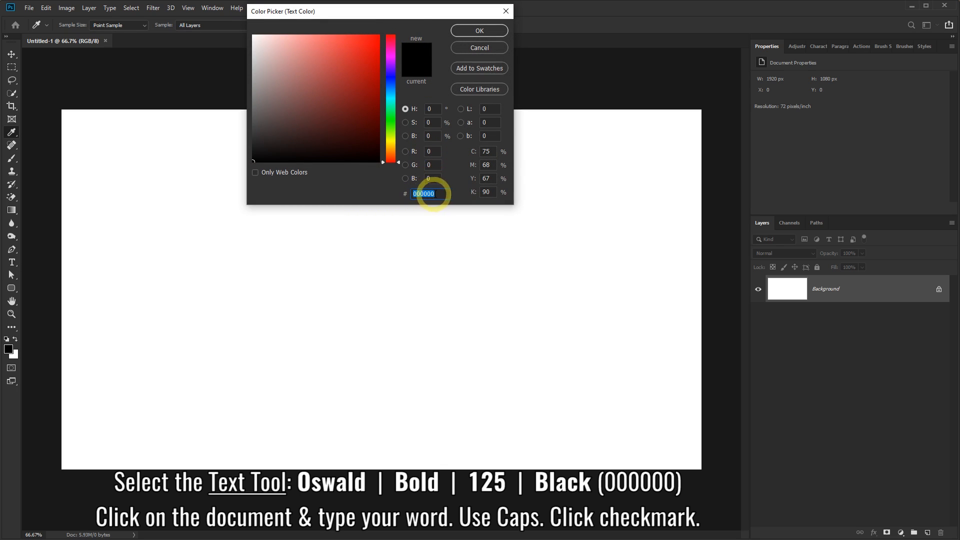
pyautogui.click(477, 31)
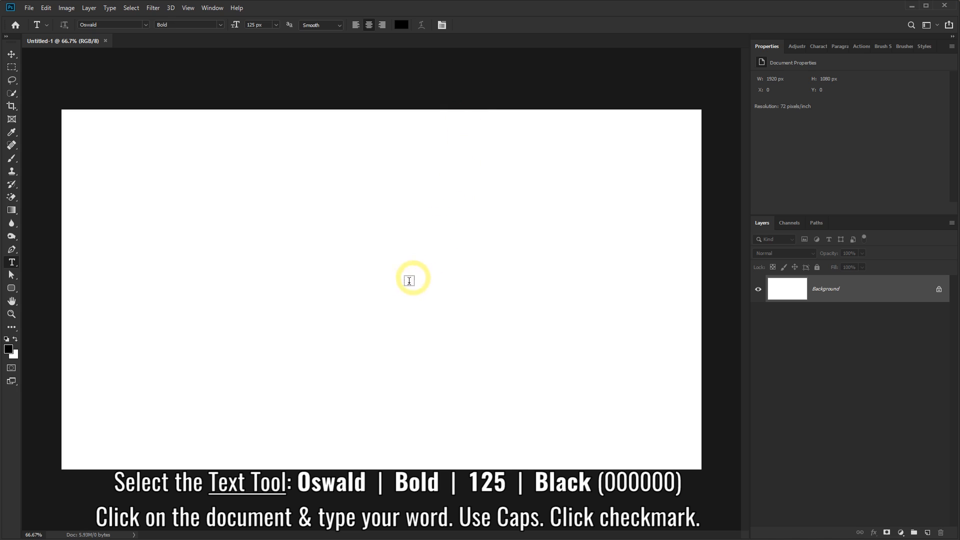
# Step: Add the text PHOTOSHOP in capitals left of the canvas center and commit it
pyautogui.click(298, 277)
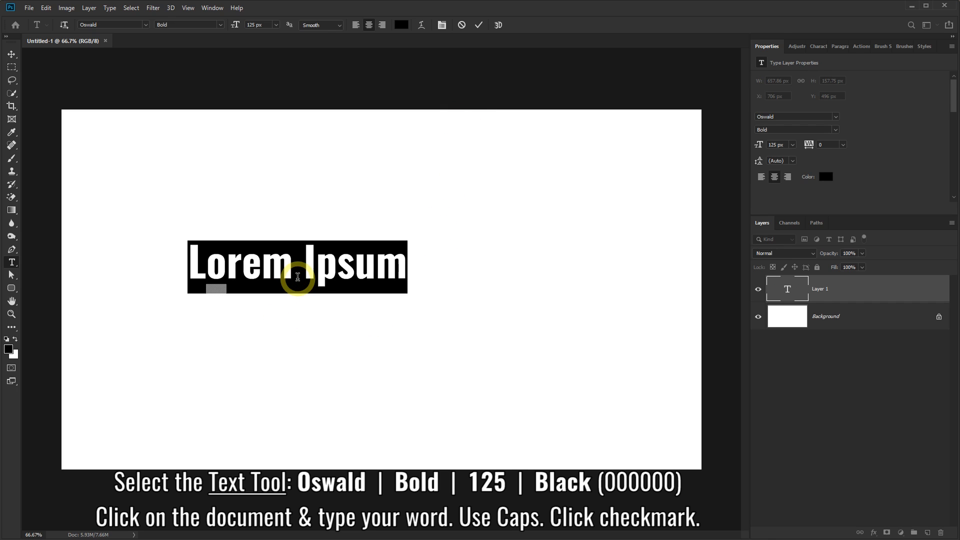
pyautogui.write('PHOTO')
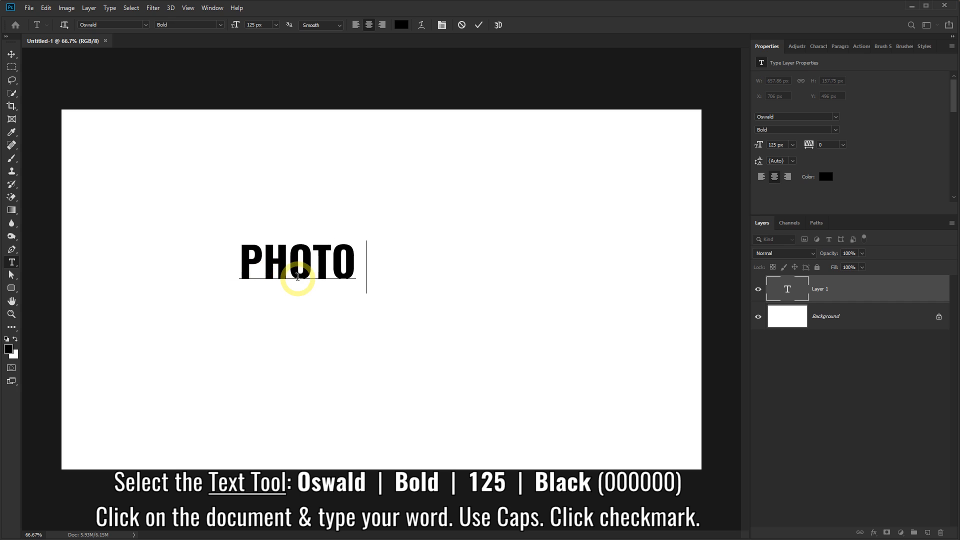
pyautogui.write('SHOP')
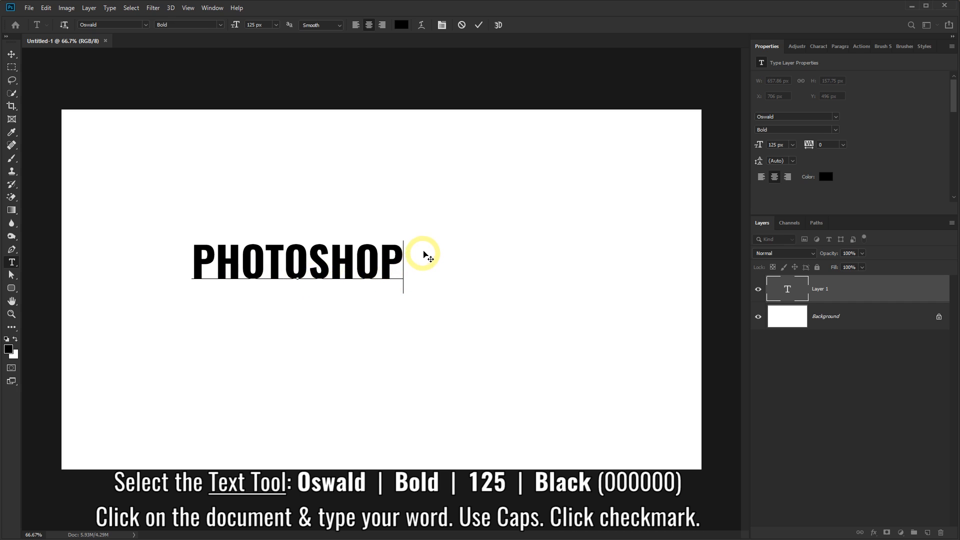
pyautogui.click(477, 25)
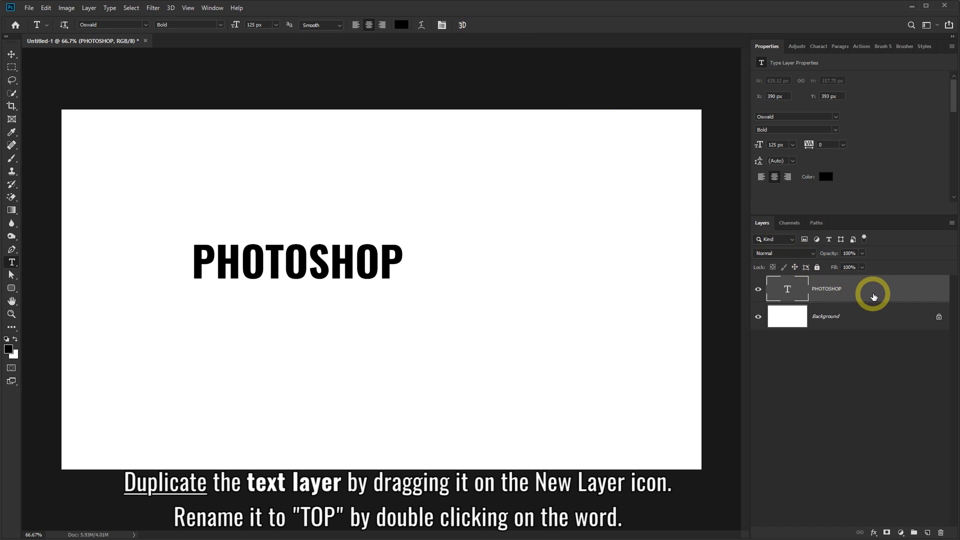
# Step: Duplicate the PHOTOSHOP text layer and rename the copy TOP
pyautogui.moveTo(872, 291); pyautogui.dragTo(928, 533)
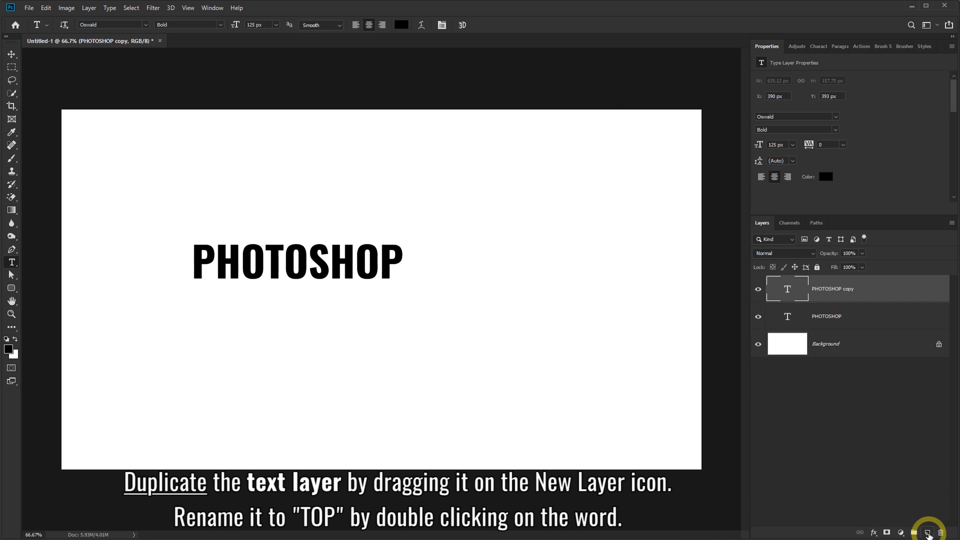
pyautogui.doubleClick(825, 289)
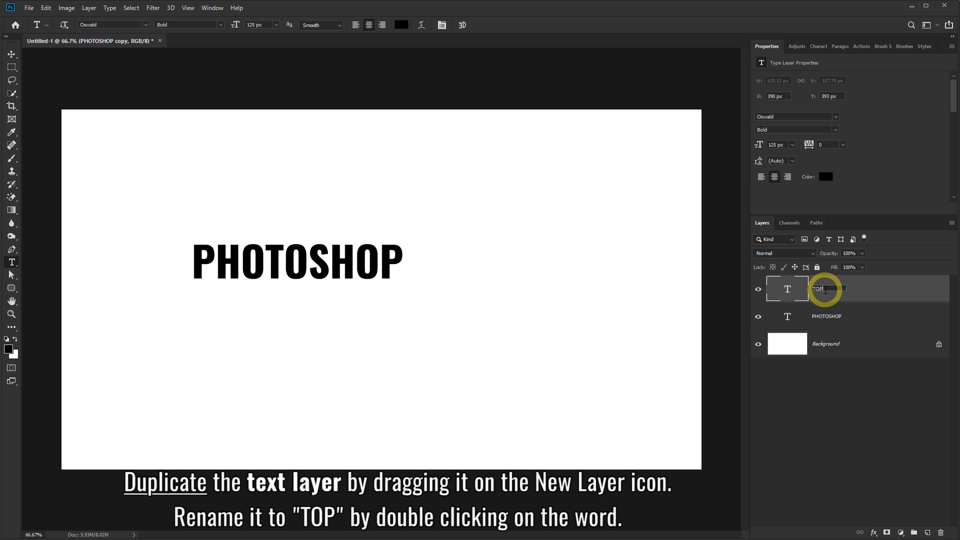
pyautogui.click(875, 291)
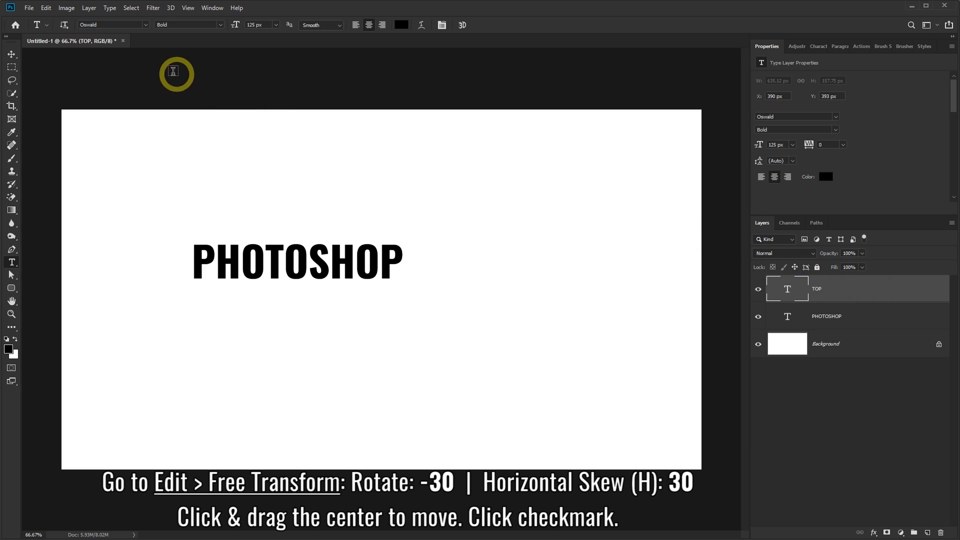
# Step: Free-transform the TOP text with a rotation of -30° and a horizontal skew of 30°, moving it to the canvas's upper-left area
pyautogui.click(46, 9)
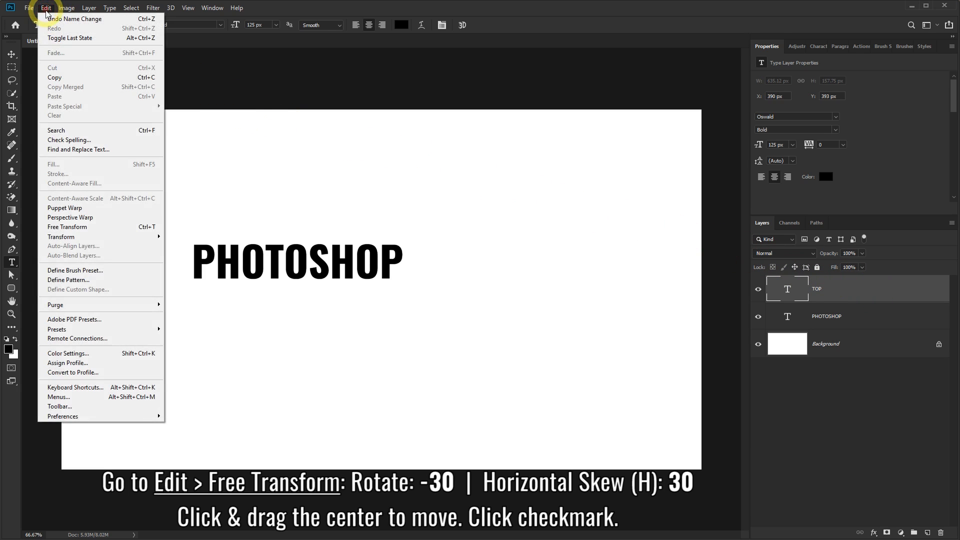
pyautogui.click(86, 231)
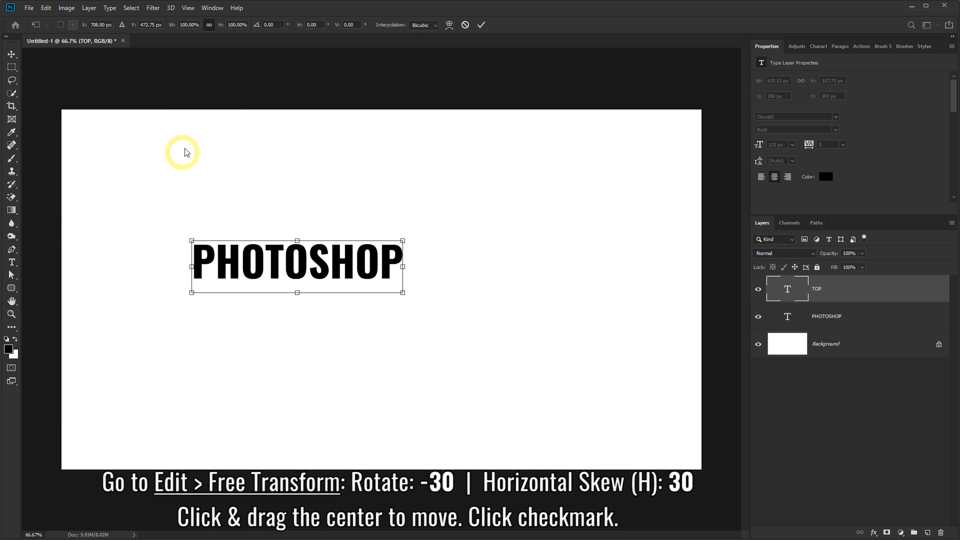
pyautogui.click(274, 25)
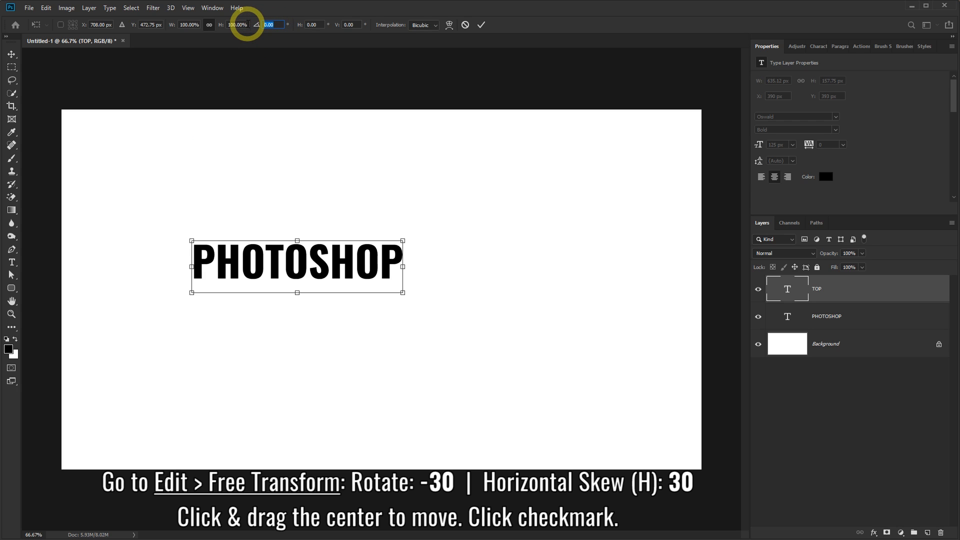
pyautogui.write('-30')
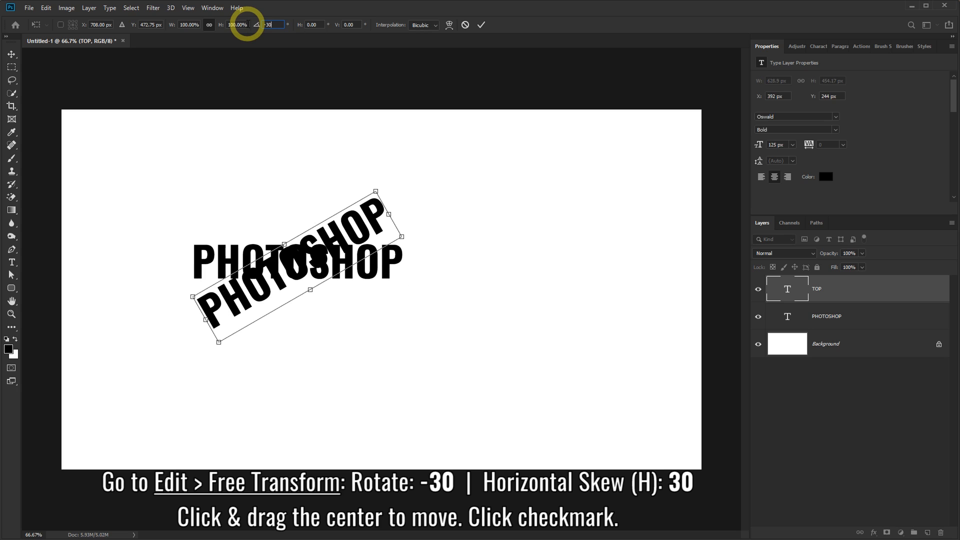
pyautogui.click(308, 24)
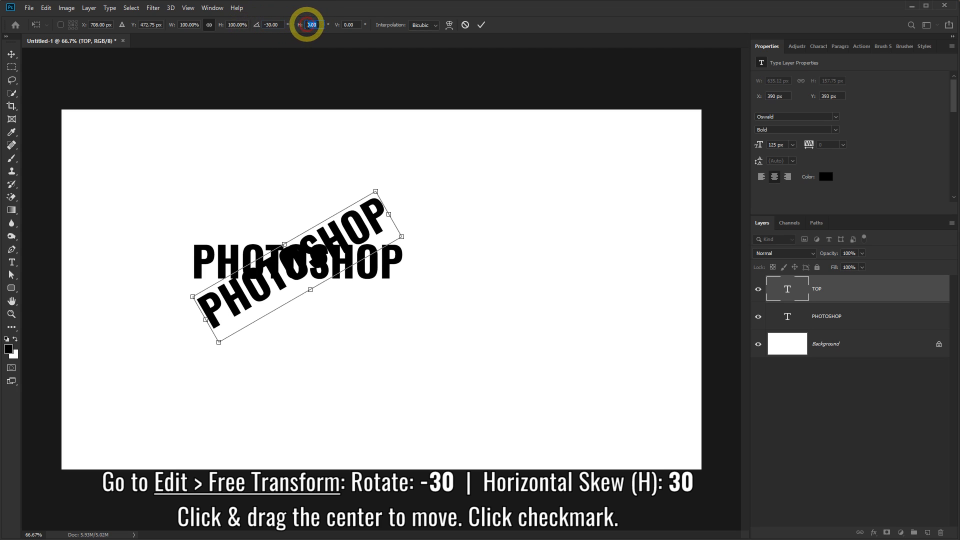
pyautogui.write('30')
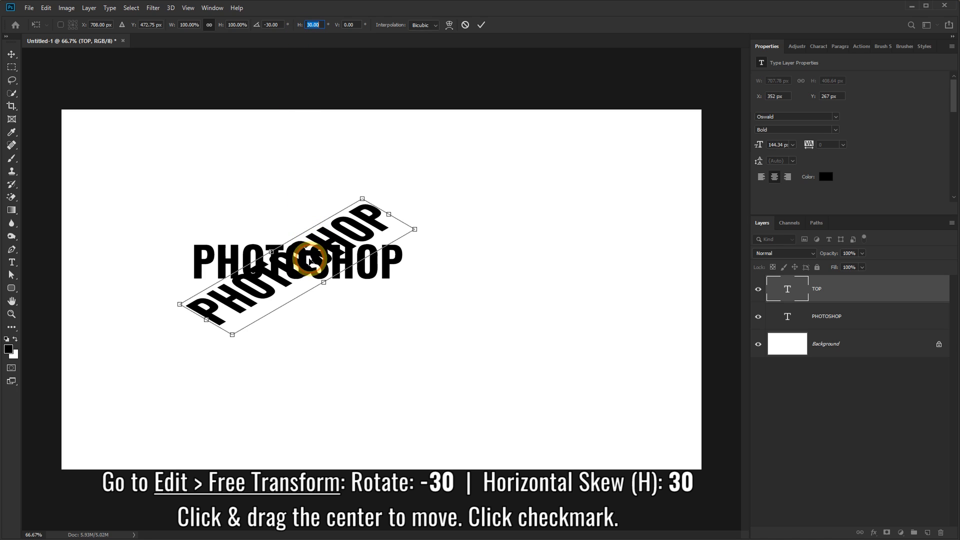
pyautogui.moveTo(310, 260); pyautogui.dragTo(246, 179)
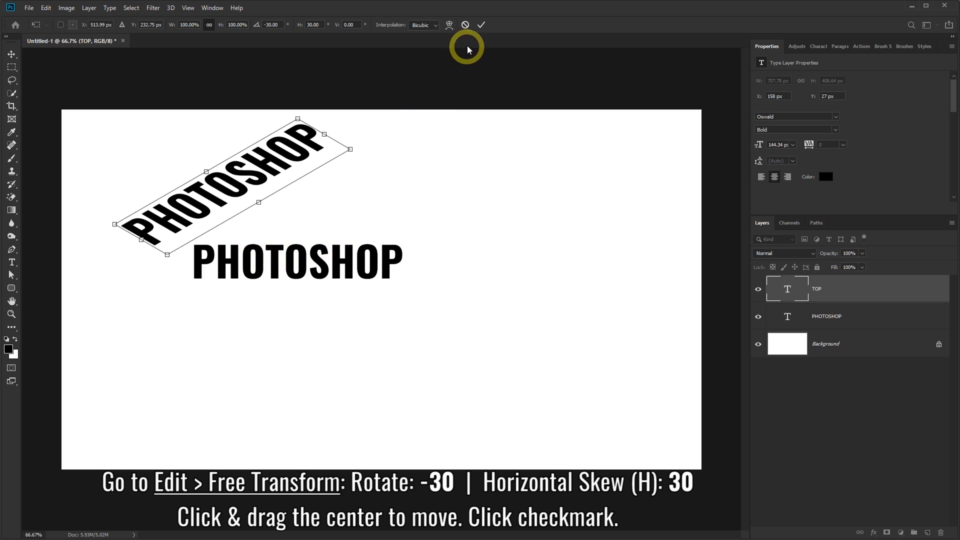
pyautogui.click(481, 26)
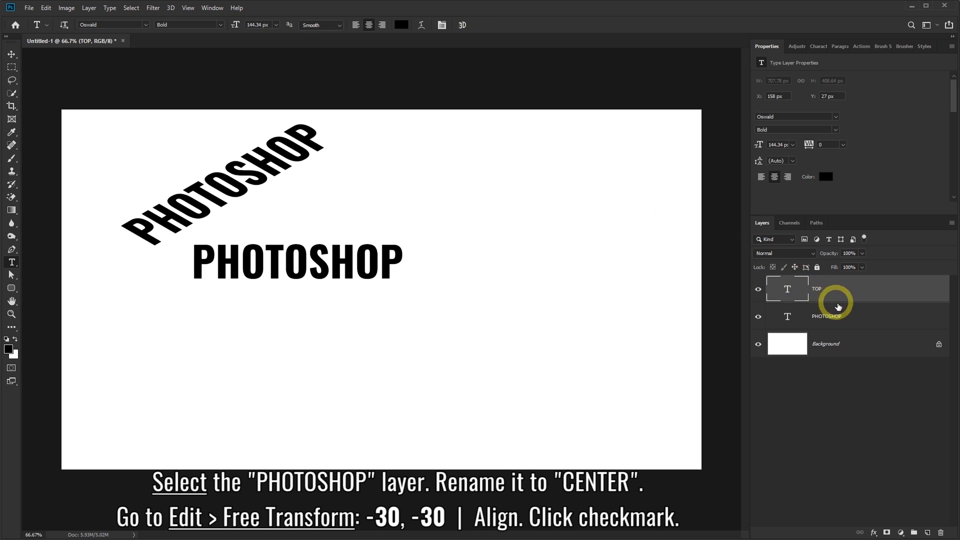
# Step: Rename the original PHOTOSHOP text layer CENTER
pyautogui.click(864, 317)
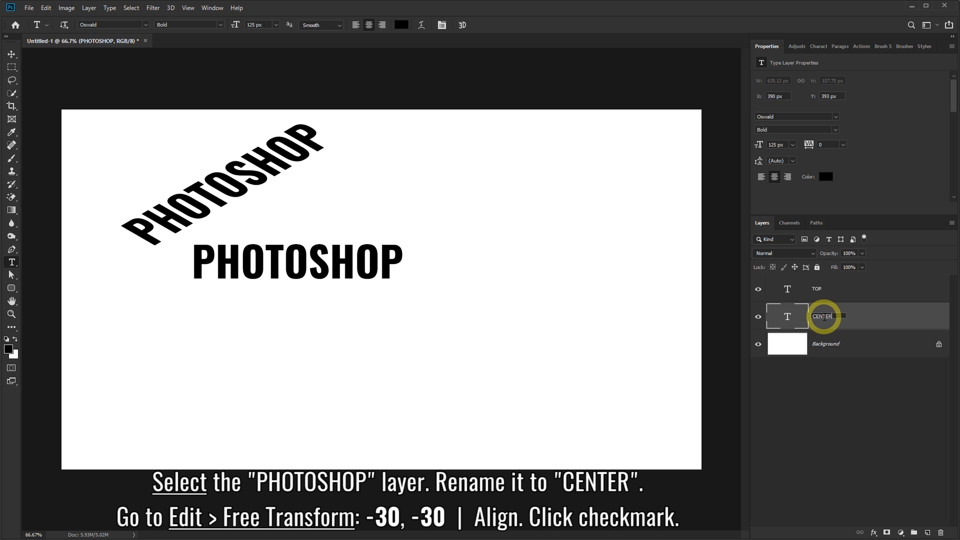
pyautogui.click(861, 318)
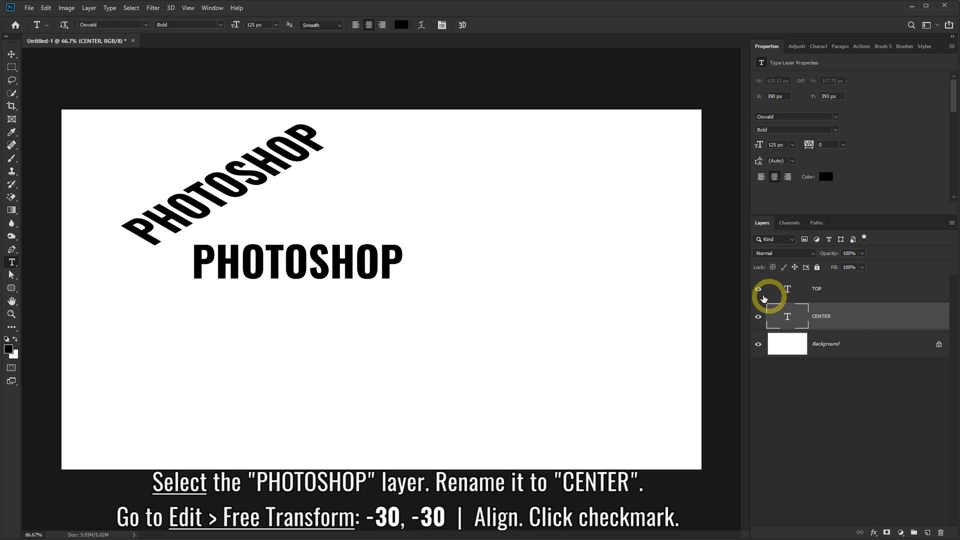
# Step: Free-transform the CENTER text with a rotation of -30° and a horizontal skew of -30°, aligning it directly beneath the TOP text
pyautogui.click(45, 8)
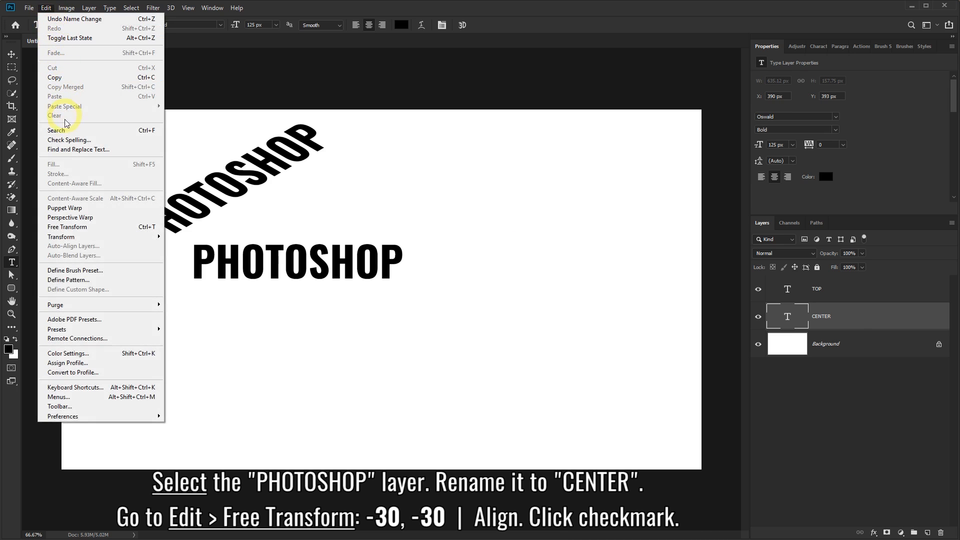
pyautogui.click(67, 228)
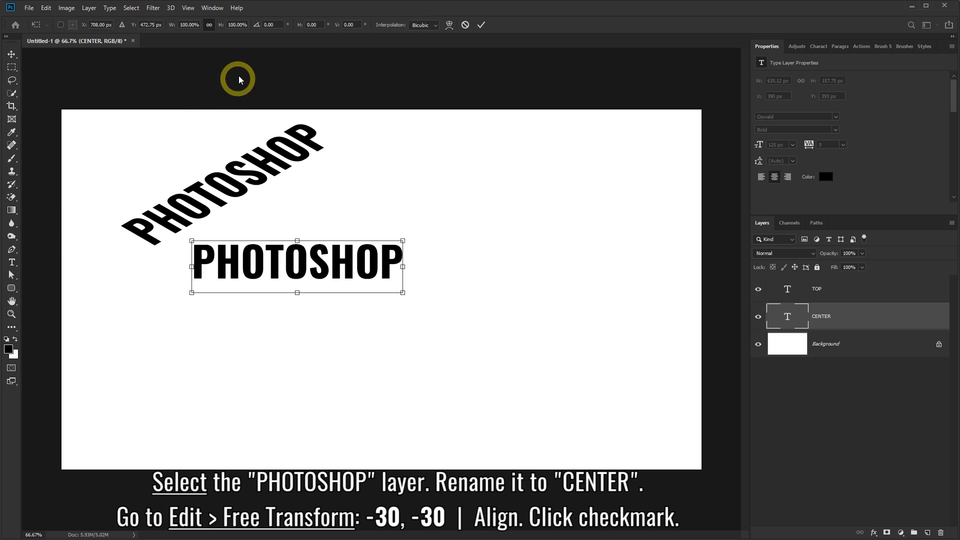
pyautogui.click(268, 25)
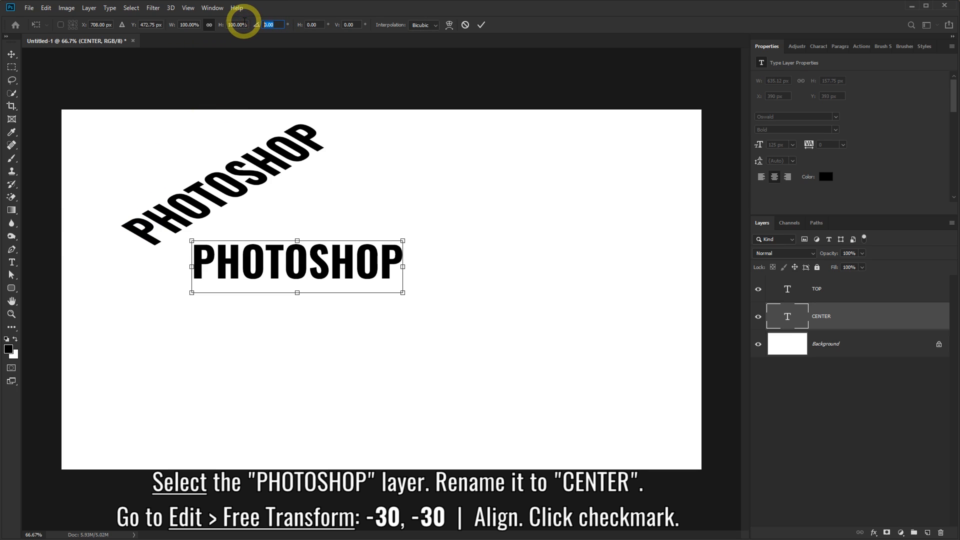
pyautogui.write('-30')
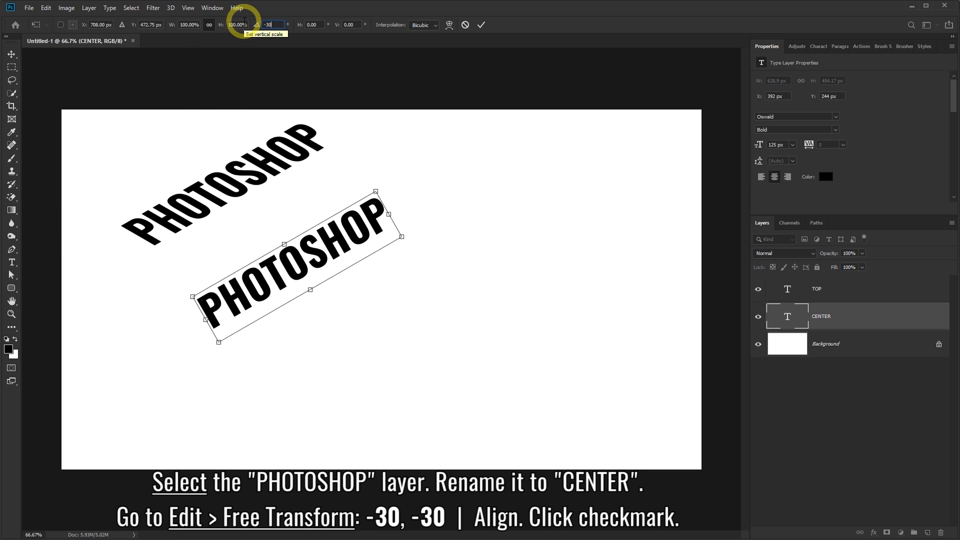
pyautogui.click(313, 25)
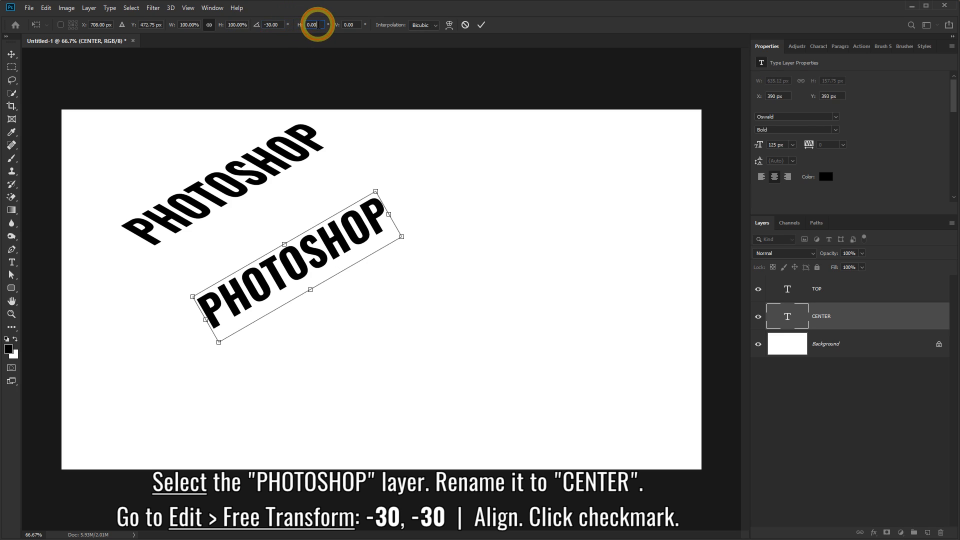
pyautogui.write('-30')
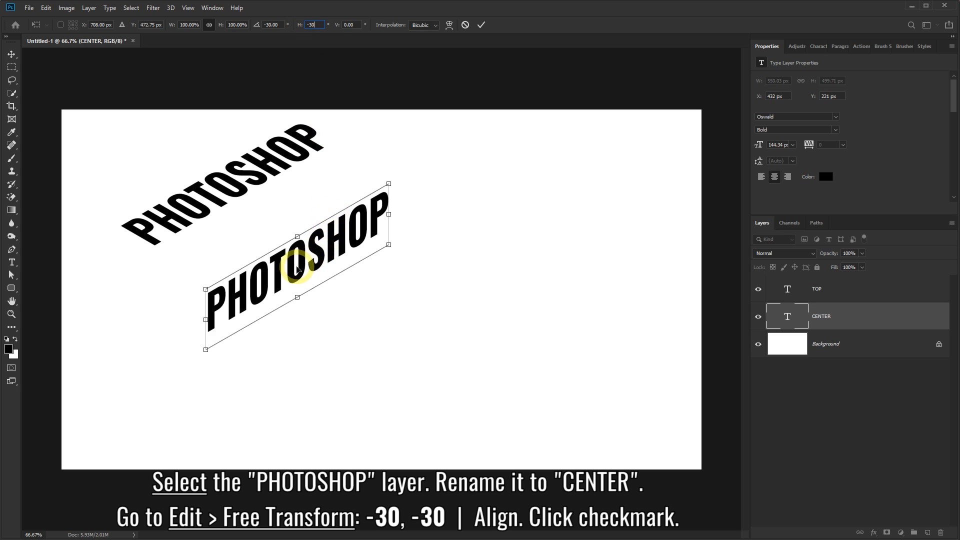
pyautogui.moveTo(296, 270); pyautogui.dragTo(247, 223)
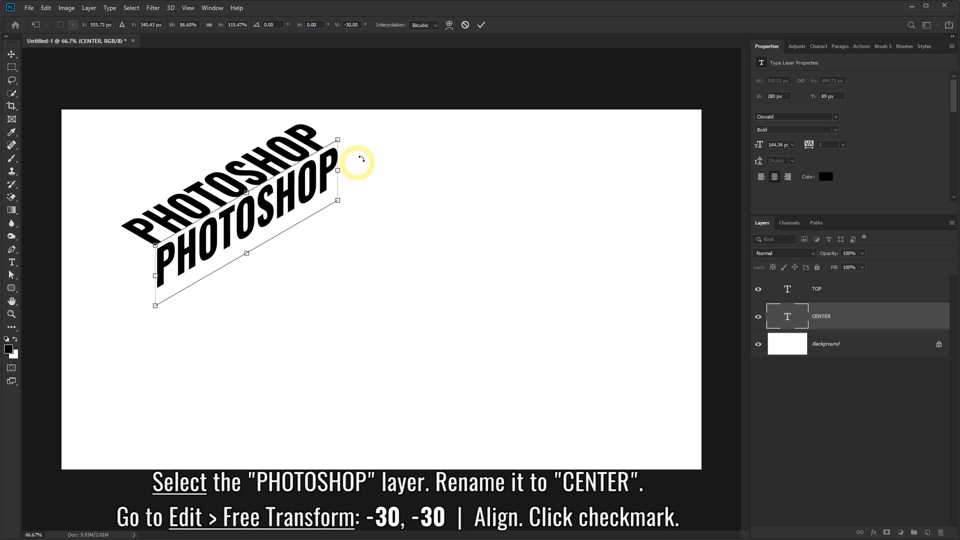
pyautogui.click(481, 25)
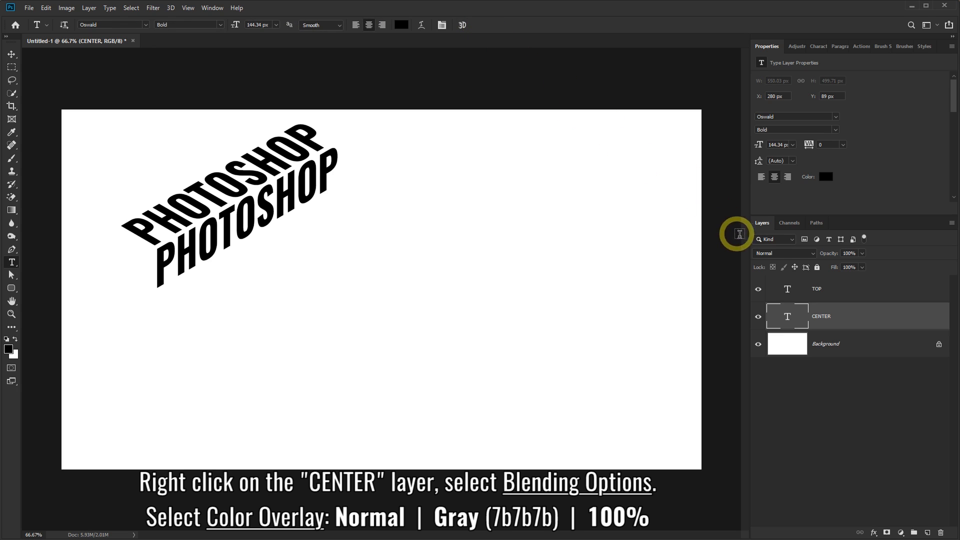
# Step: Apply a Color Overlay layer style in gray 7B7B7B to the CENTER text layer
pyautogui.rightClick(861, 313)
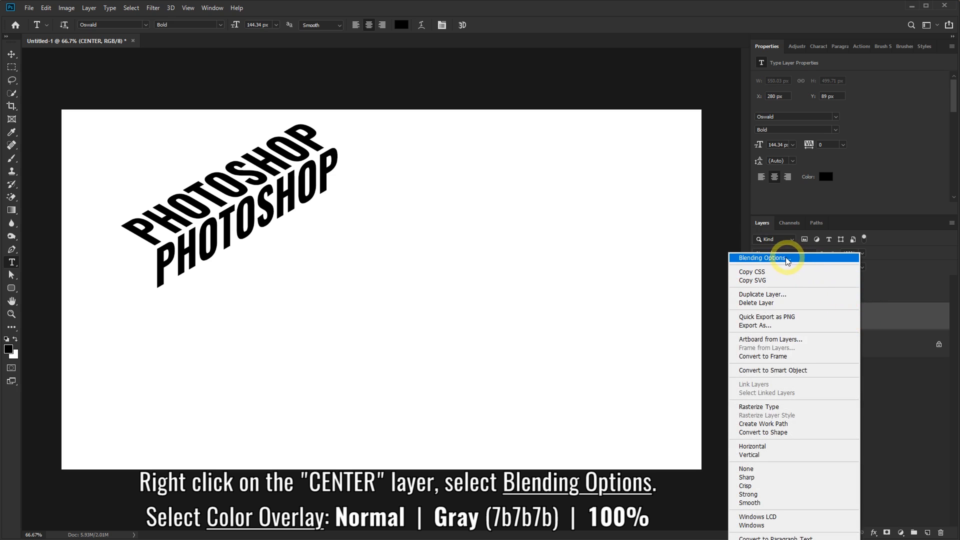
pyautogui.click(766, 257)
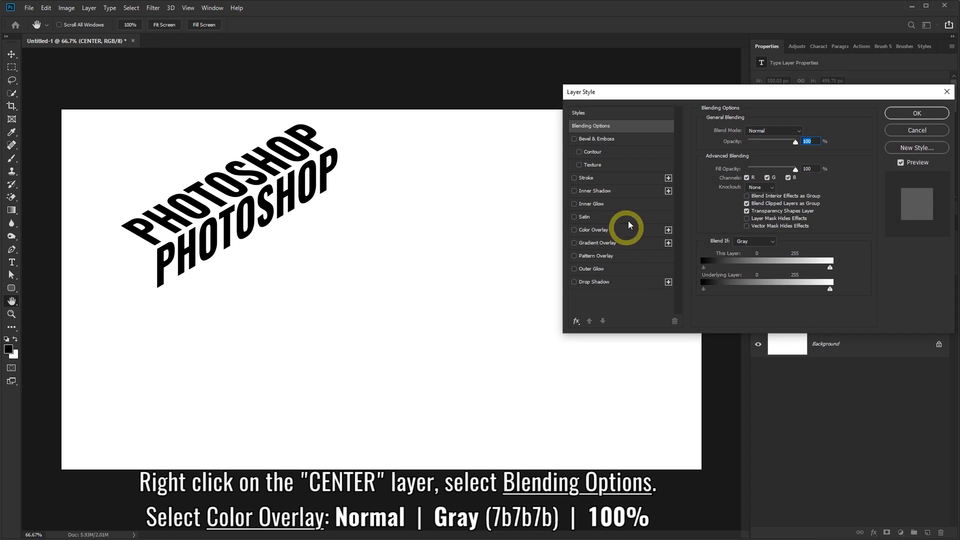
pyautogui.moveTo(655, 92); pyautogui.dragTo(608, 45)
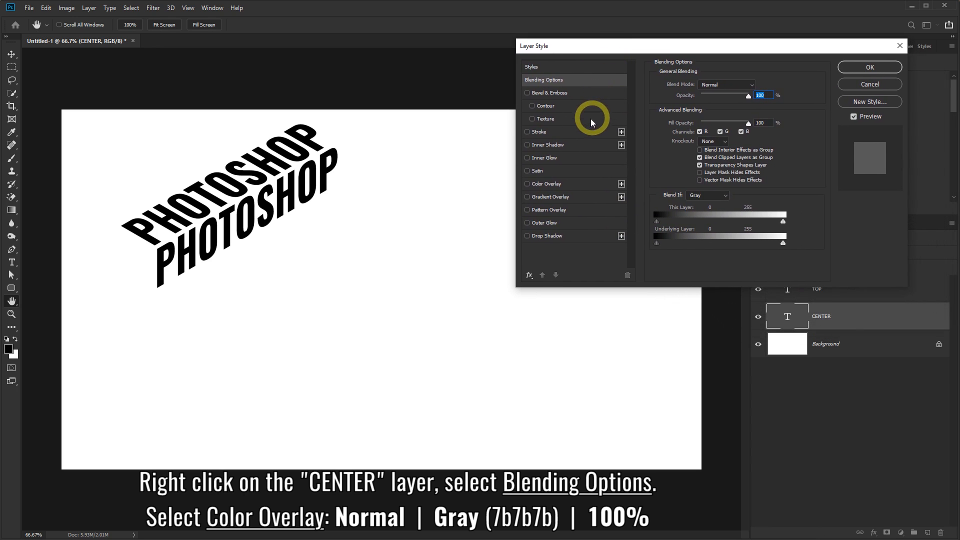
pyautogui.click(548, 185)
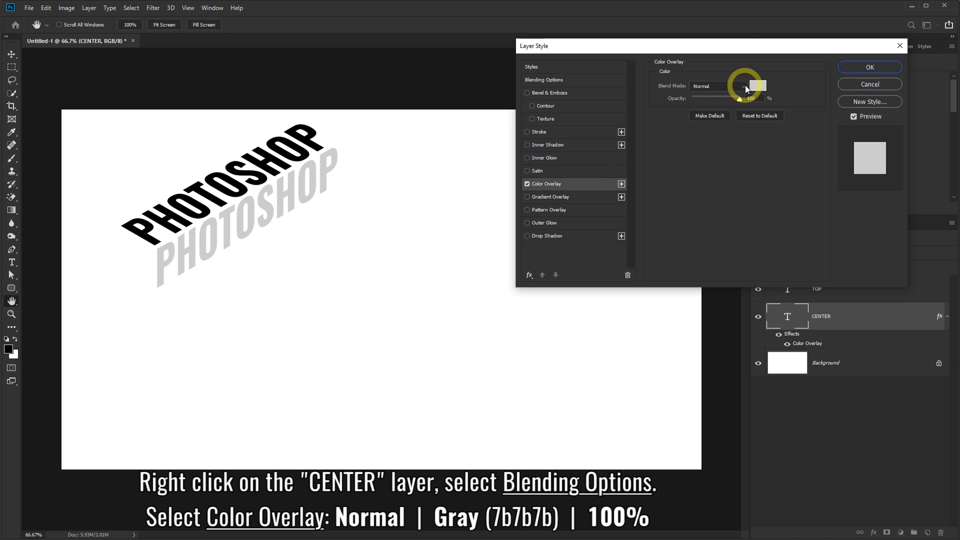
pyautogui.click(758, 87)
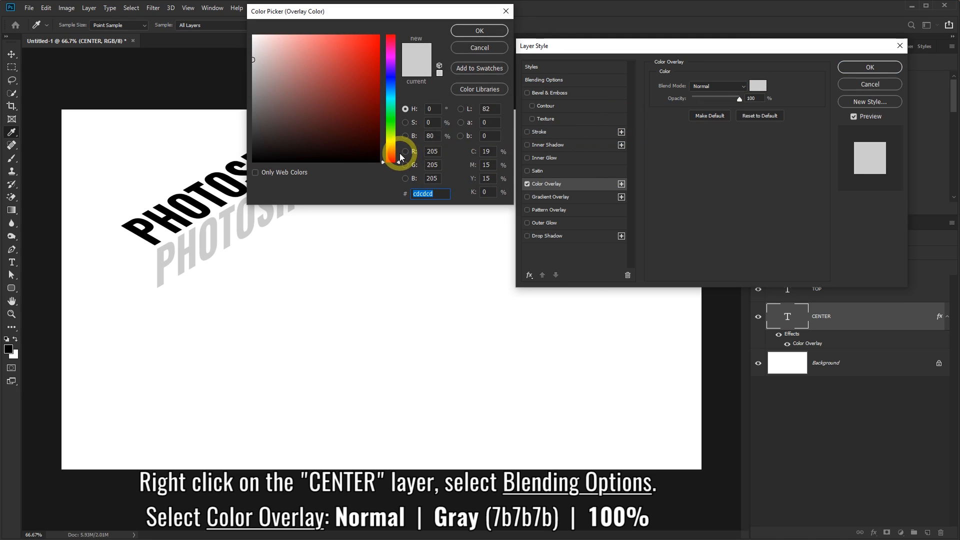
pyautogui.write('7B7B')
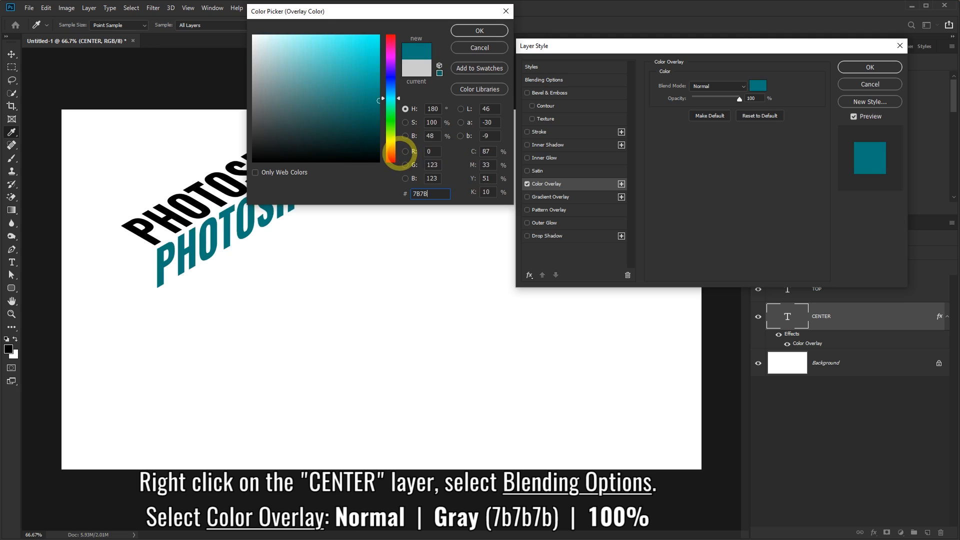
pyautogui.write('7B')
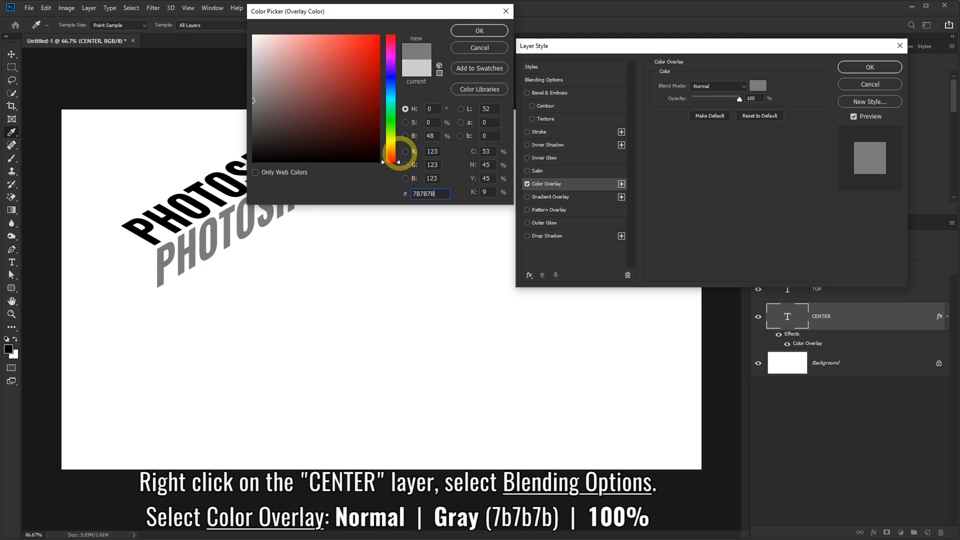
pyautogui.click(479, 31)
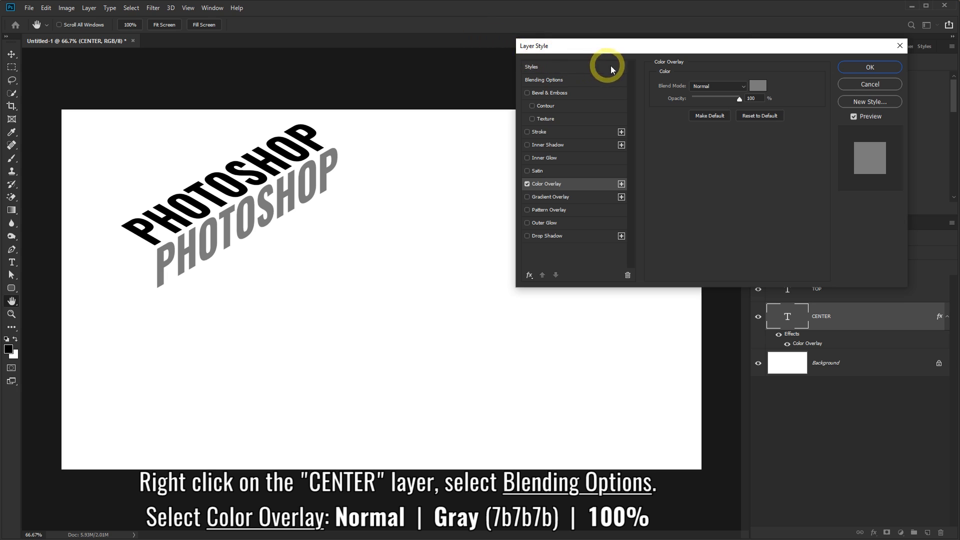
pyautogui.click(860, 65)
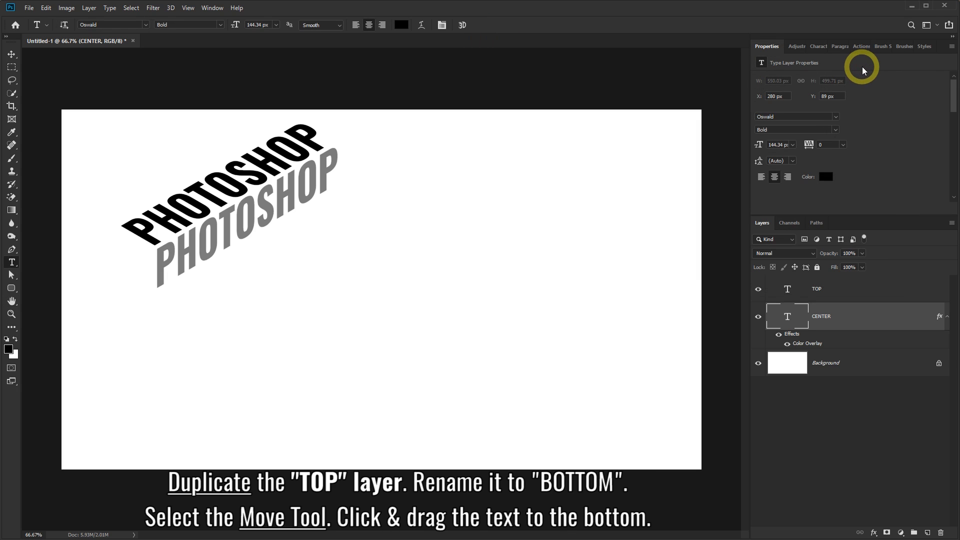
# Step: Duplicate the TOP text layer as BOTTOM and move the copy directly beneath the CENTER text, aligned with its lower edge
pyautogui.click(856, 287)
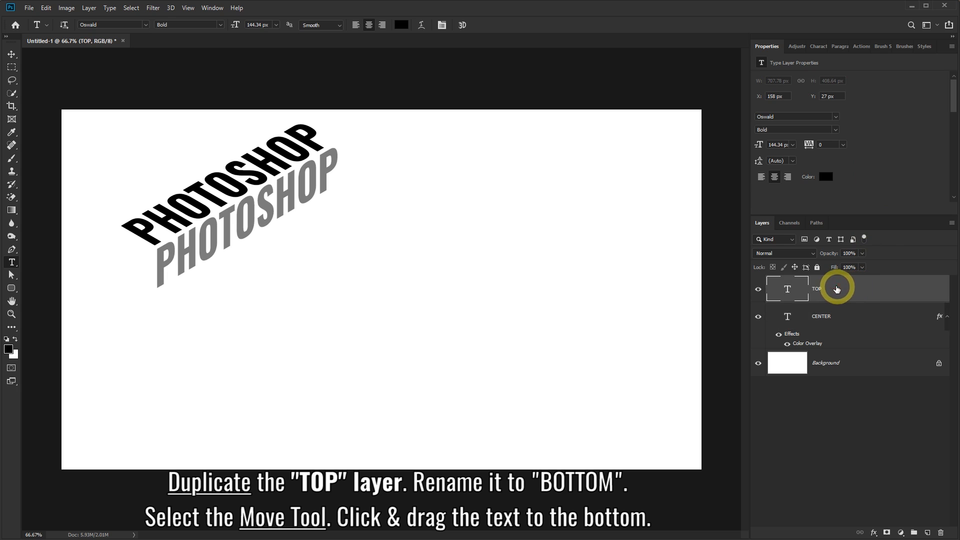
pyautogui.moveTo(873, 293); pyautogui.dragTo(929, 534)
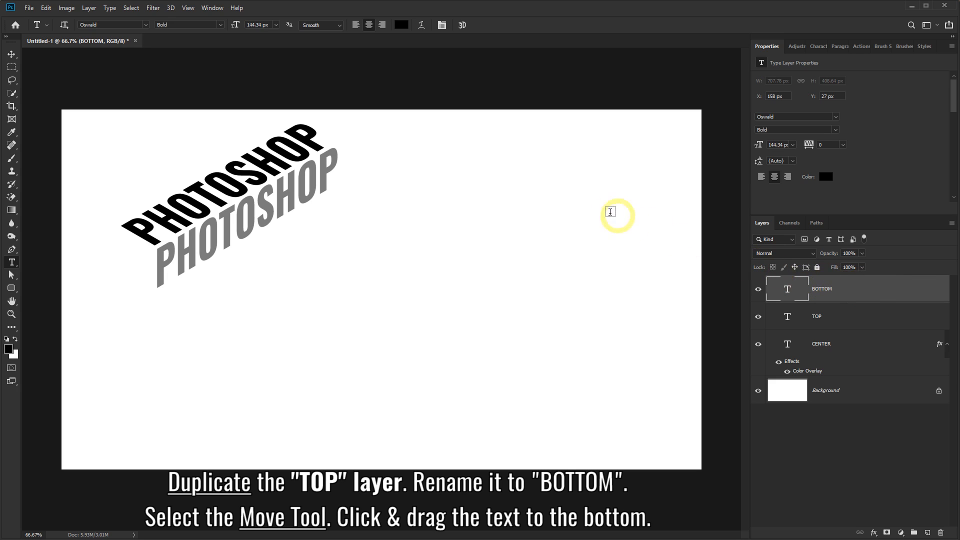
pyautogui.click(12, 54)
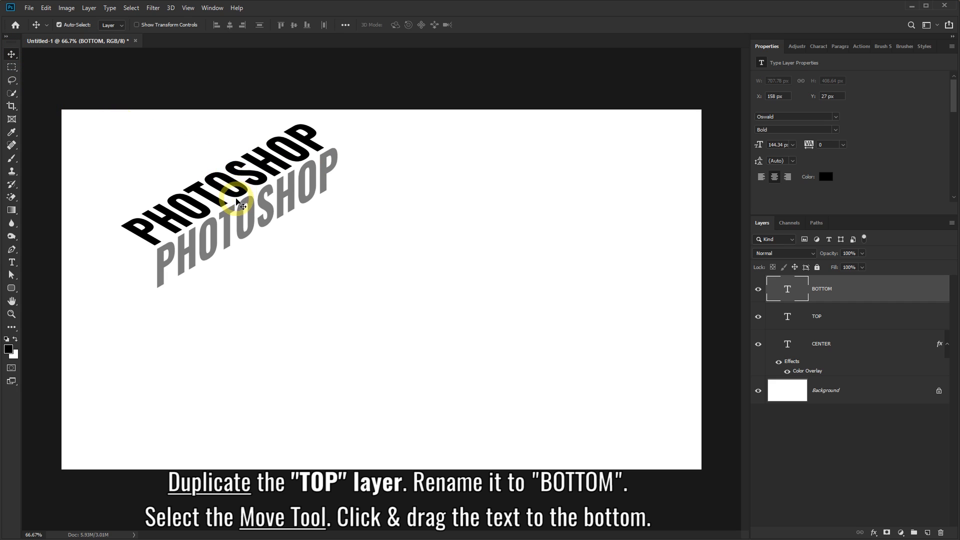
pyautogui.moveTo(232, 198); pyautogui.dragTo(269, 262)
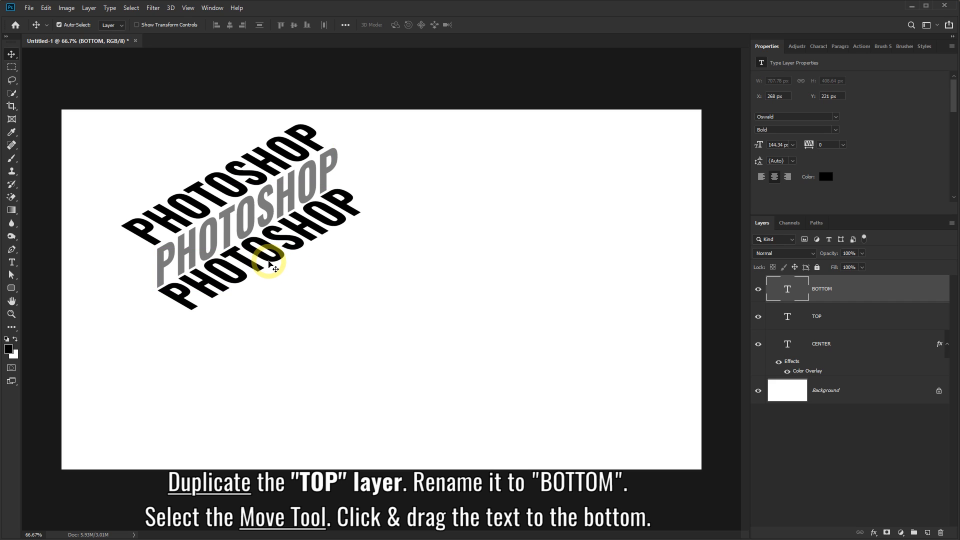
pyautogui.press('Right')
pyautogui.press('Right')
pyautogui.press('Down')
pyautogui.press('Down')
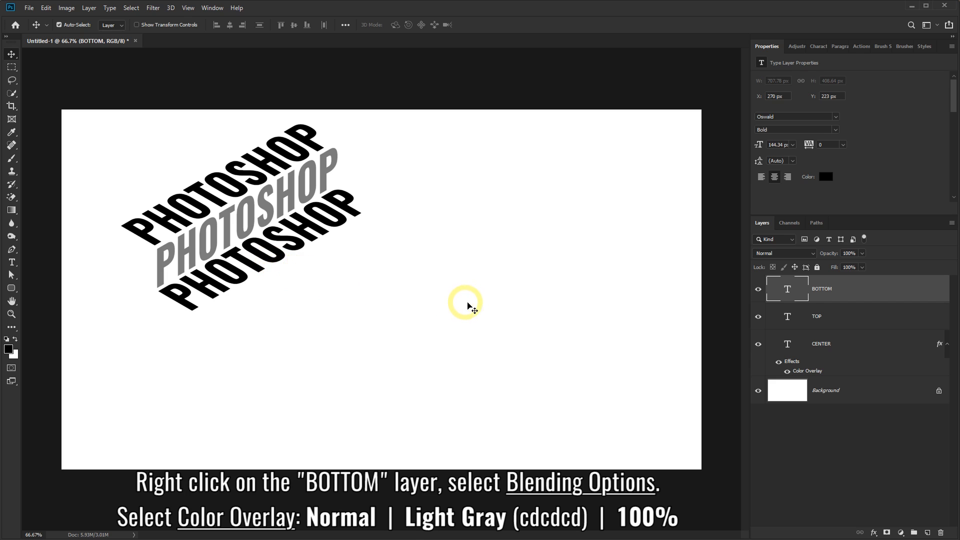
# Step: Apply a Color Overlay layer style in light gray CDCDCD to the BOTTOM text layer
pyautogui.rightClick(871, 289)
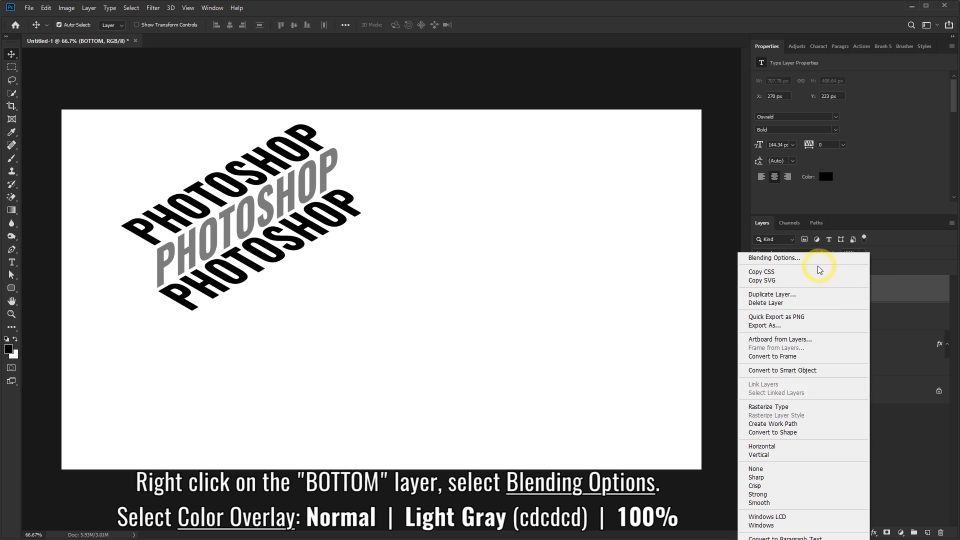
pyautogui.click(766, 259)
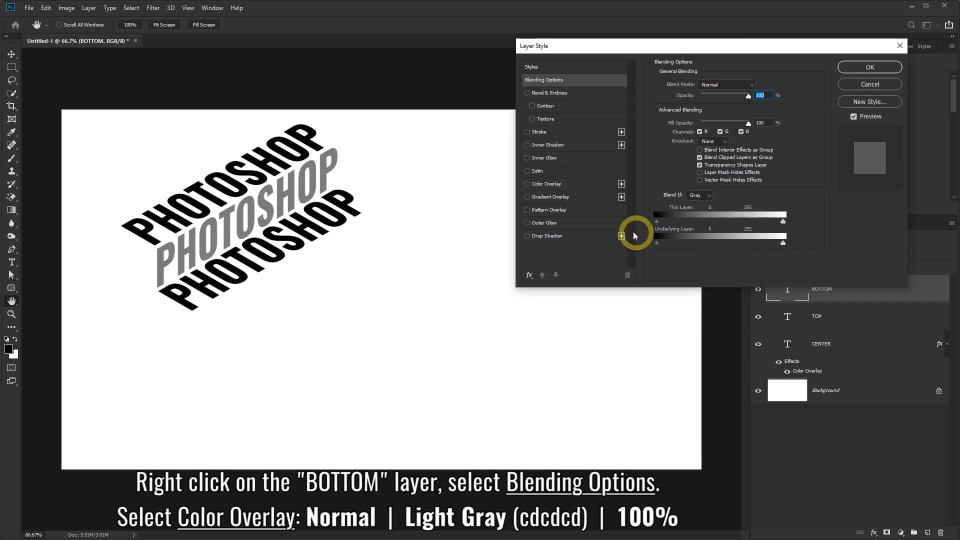
pyautogui.click(555, 184)
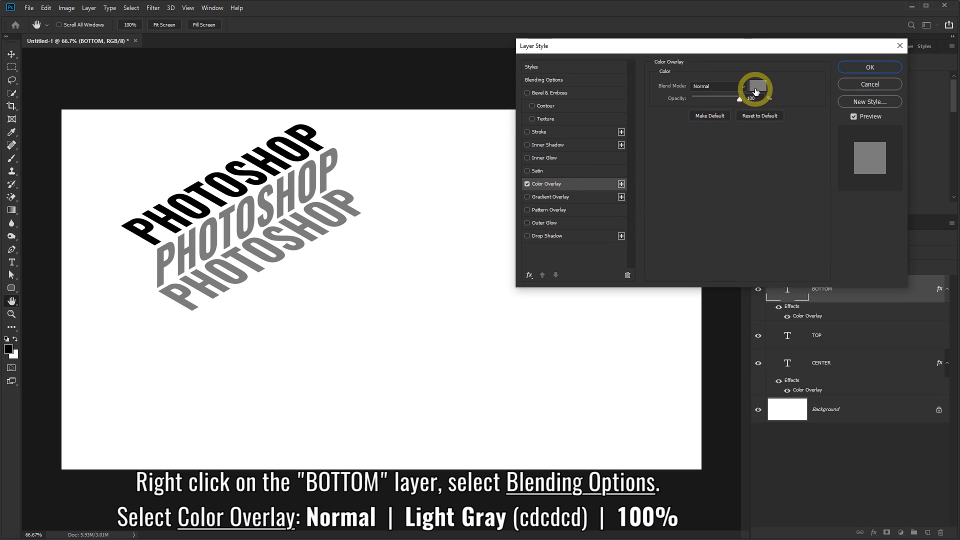
pyautogui.click(757, 88)
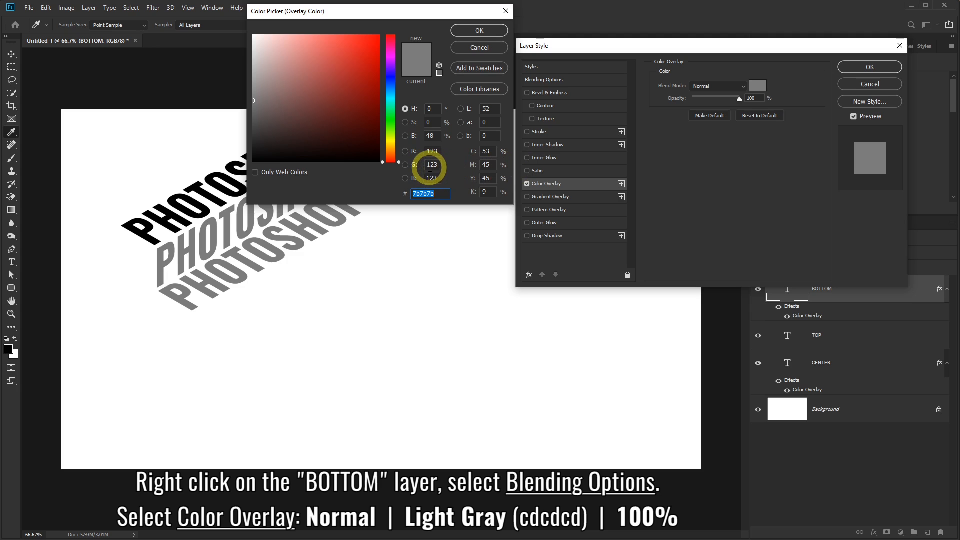
pyautogui.write('CDCD')
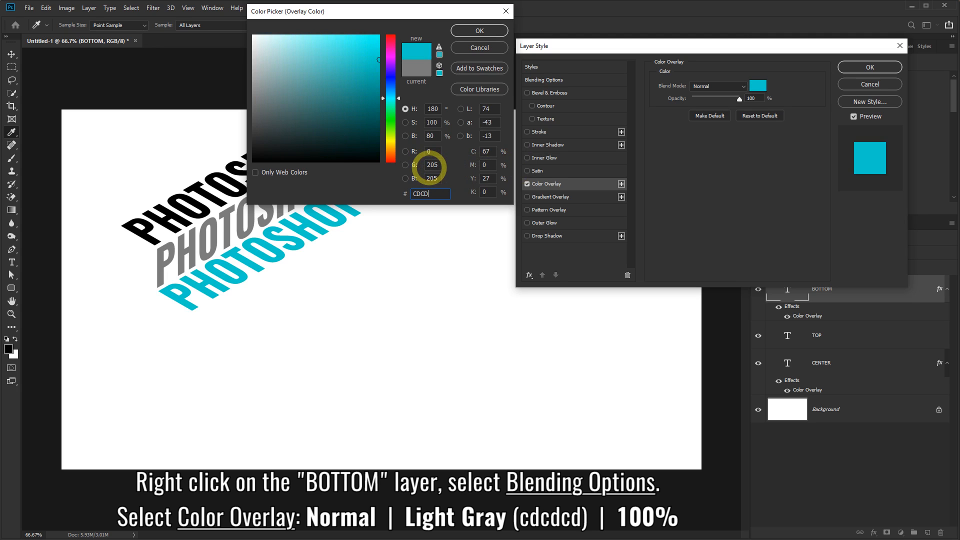
pyautogui.write('CD')
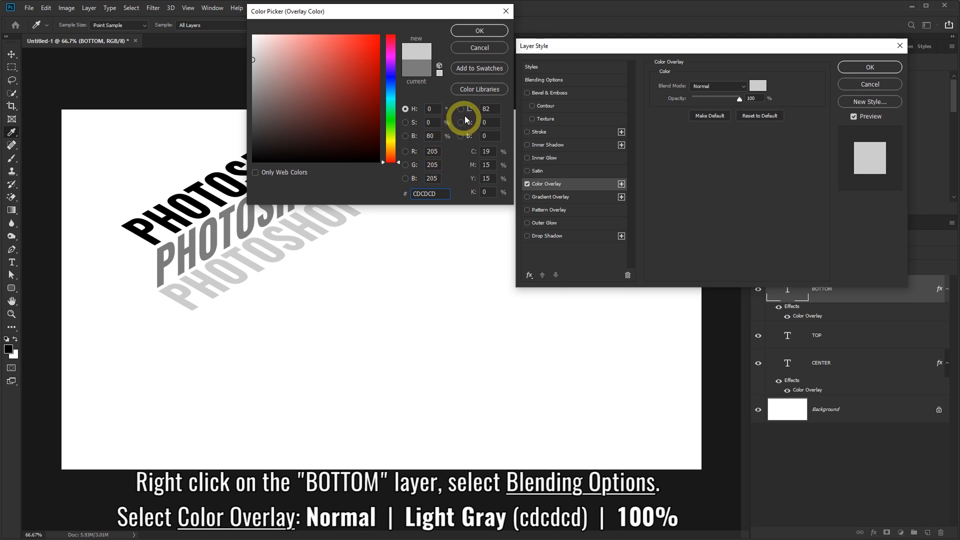
pyautogui.click(475, 32)
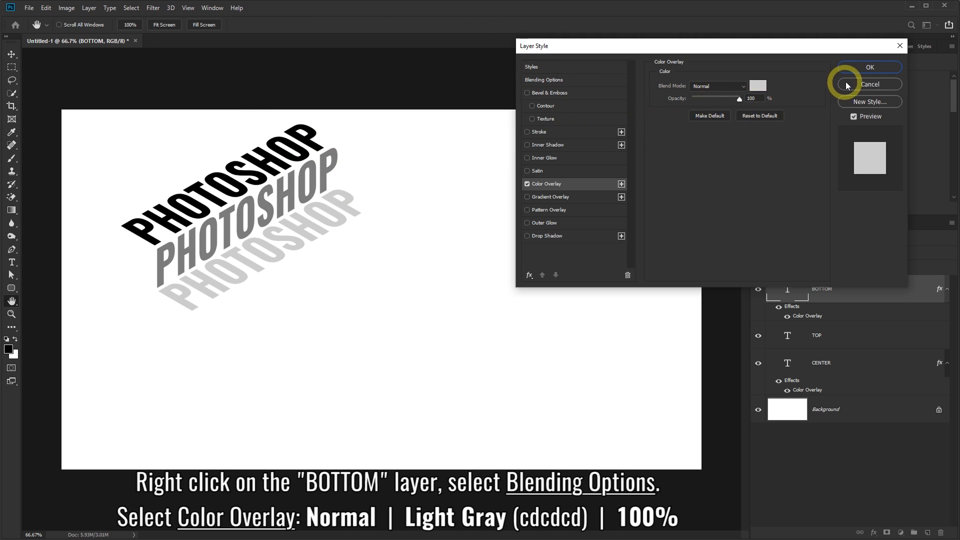
pyautogui.click(869, 68)
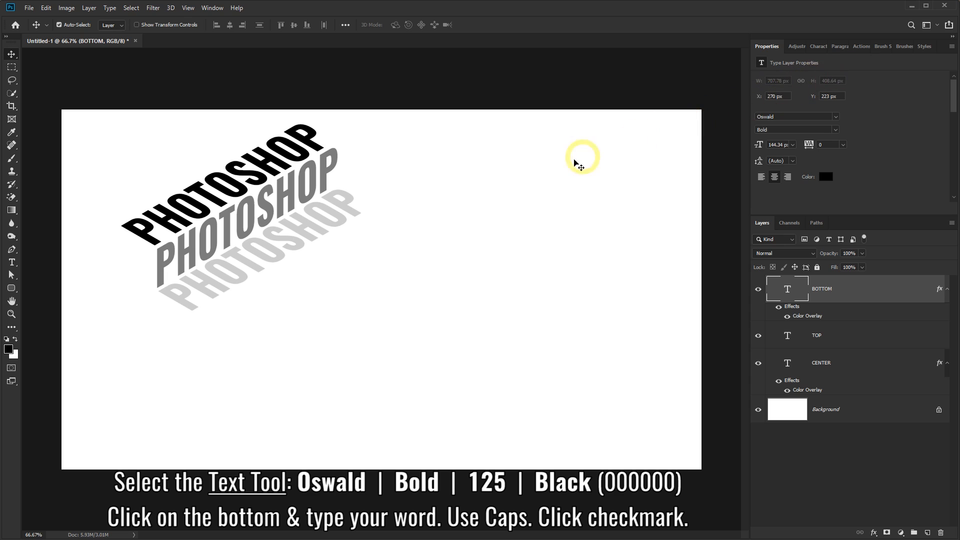
# Step: Add the word TUTORIALS in black Oswald Bold 125 px near the canvas's lower edge, and duplicate its layer as TOP 2
pyautogui.click(11, 261)
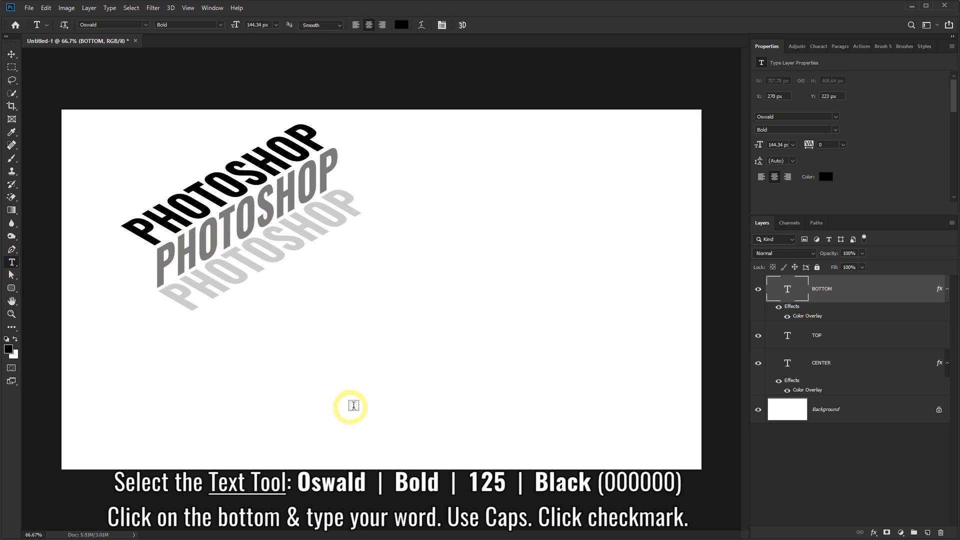
pyautogui.click(272, 426)
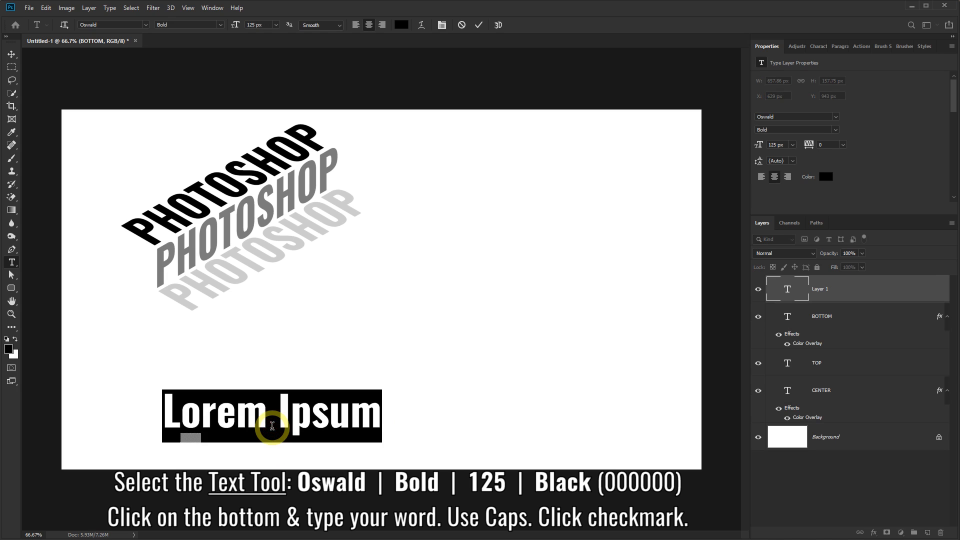
pyautogui.write('TUTOR')
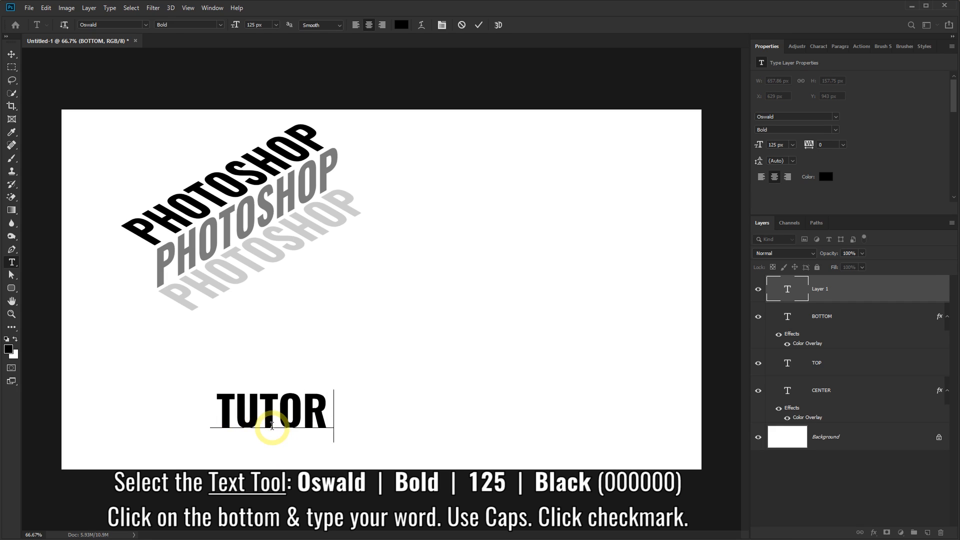
pyautogui.write('IALS')
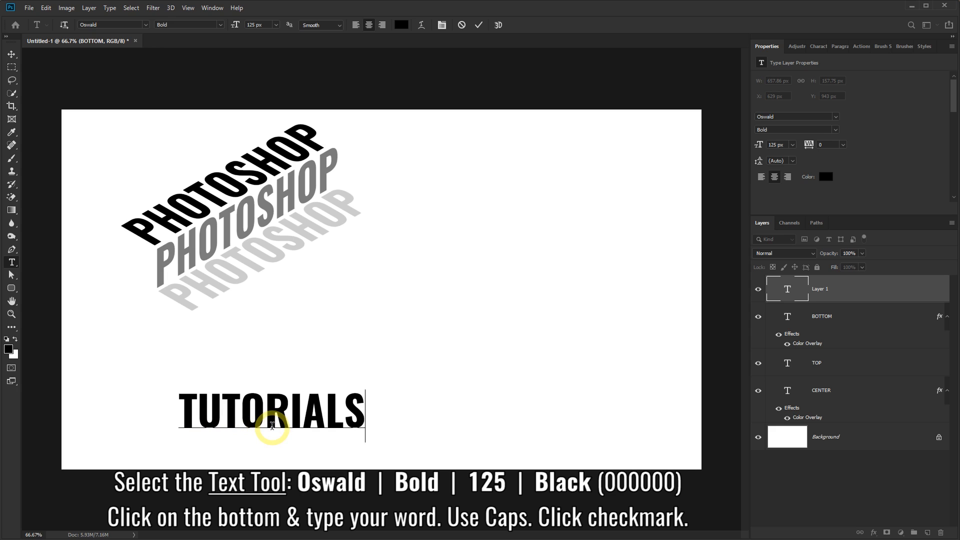
pyautogui.click(478, 25)
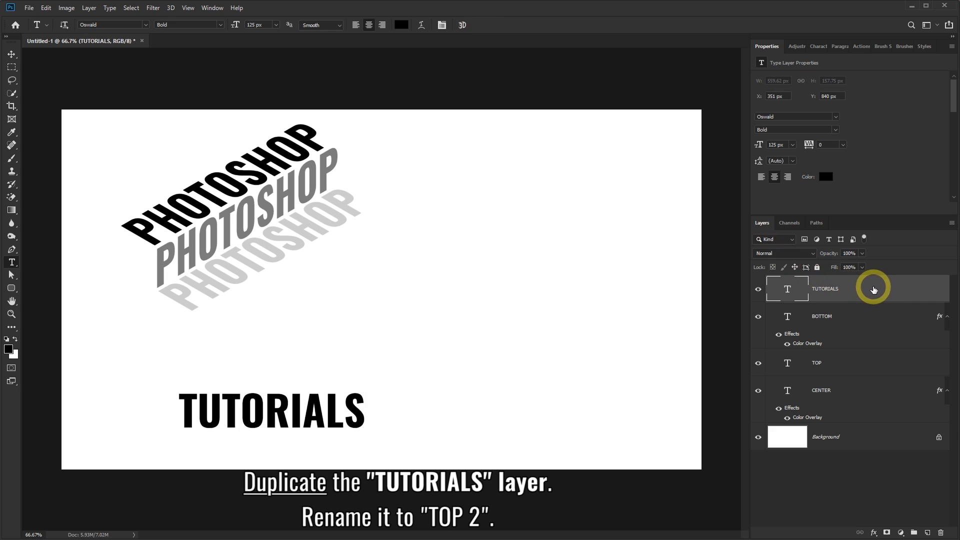
pyautogui.moveTo(870, 295); pyautogui.dragTo(928, 533)
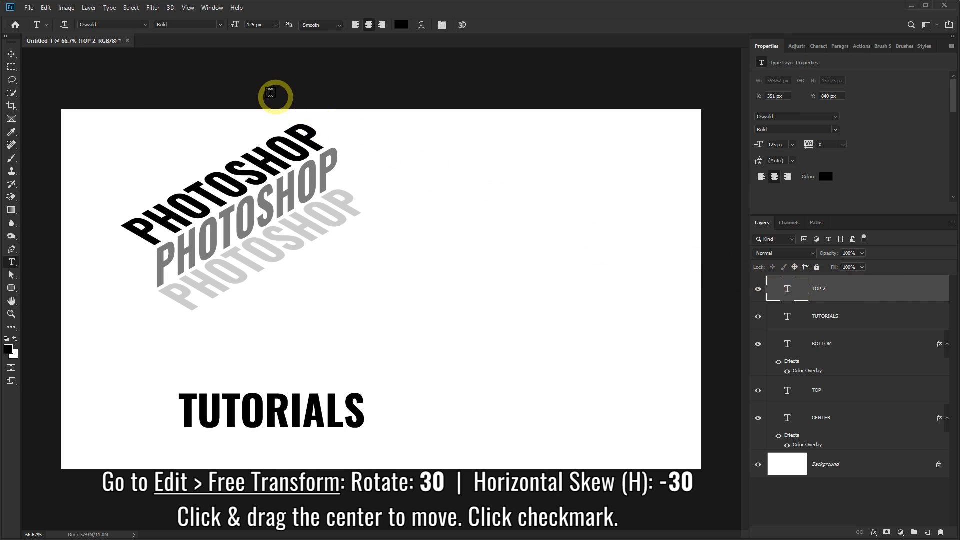
# Step: Free-transform the TOP 2 text with a 30° rotation and -30° horizontal skew, moving it to start at the TOP text's left end
pyautogui.click(45, 8)
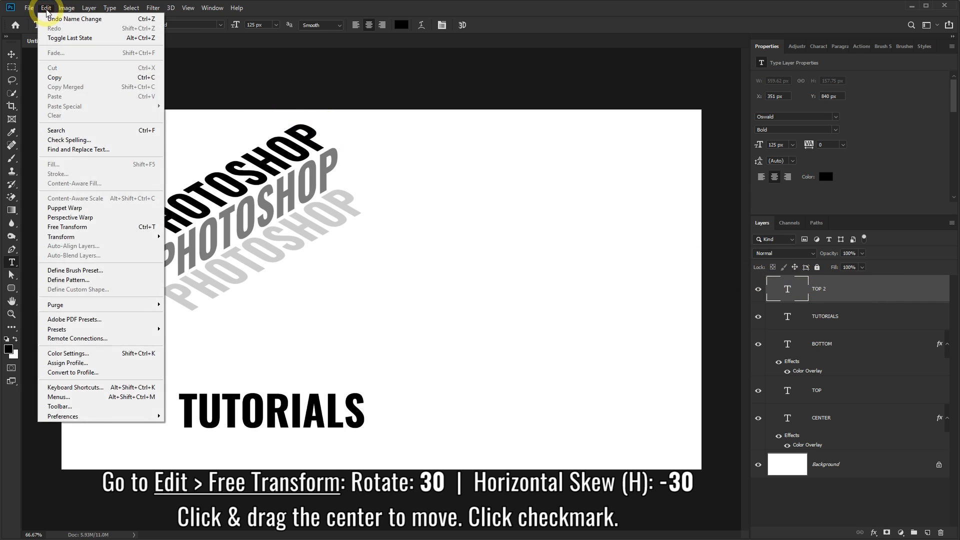
pyautogui.click(74, 231)
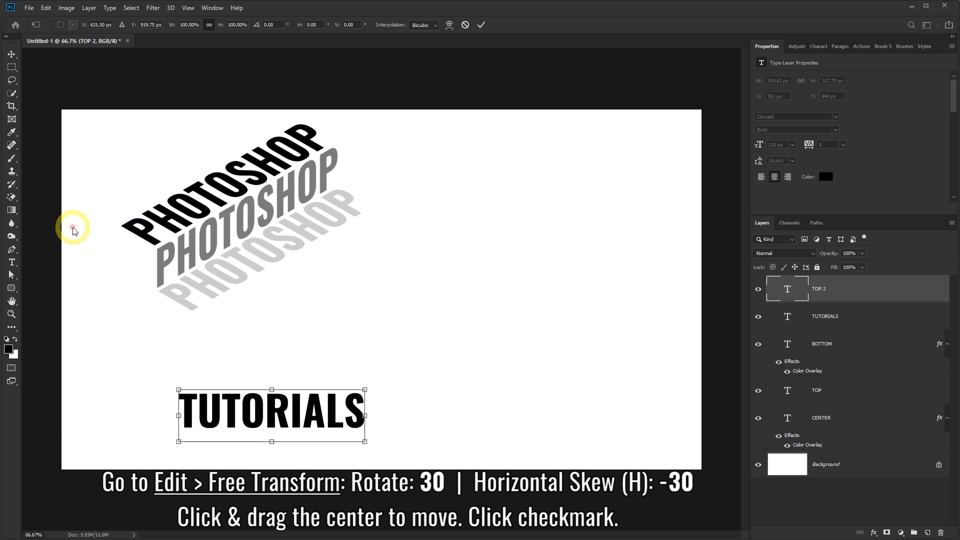
pyautogui.click(272, 24)
pyautogui.write('30')
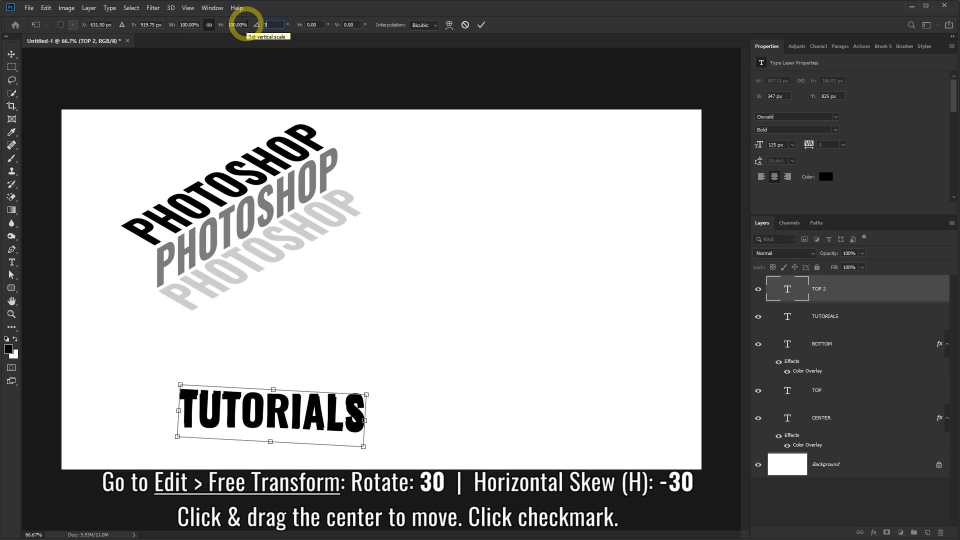
pyautogui.click(304, 24)
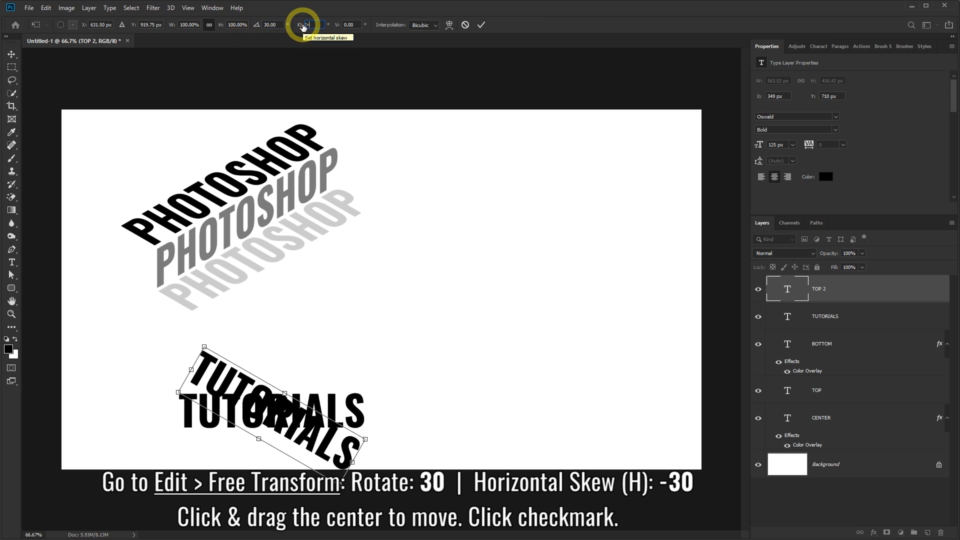
pyautogui.write('-30')
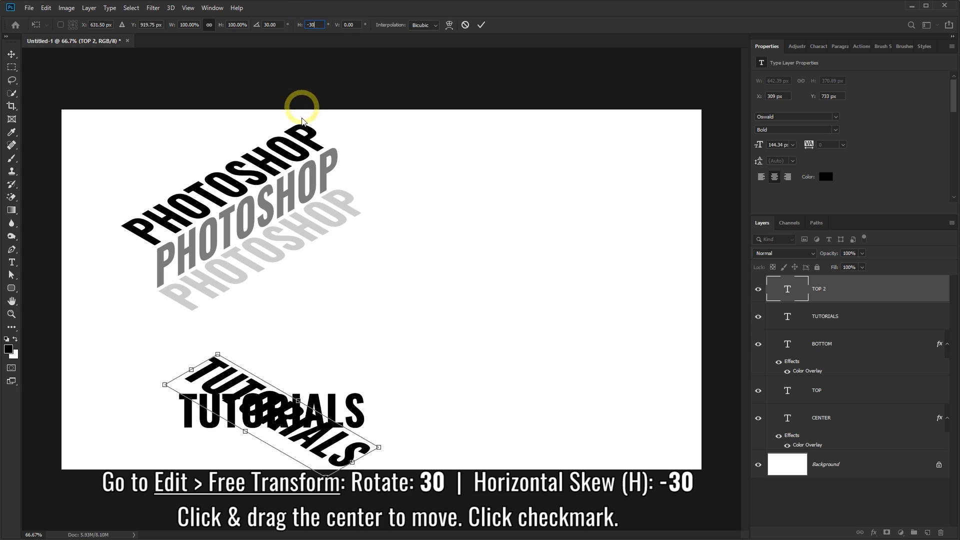
pyautogui.moveTo(256, 393); pyautogui.dragTo(167, 271)
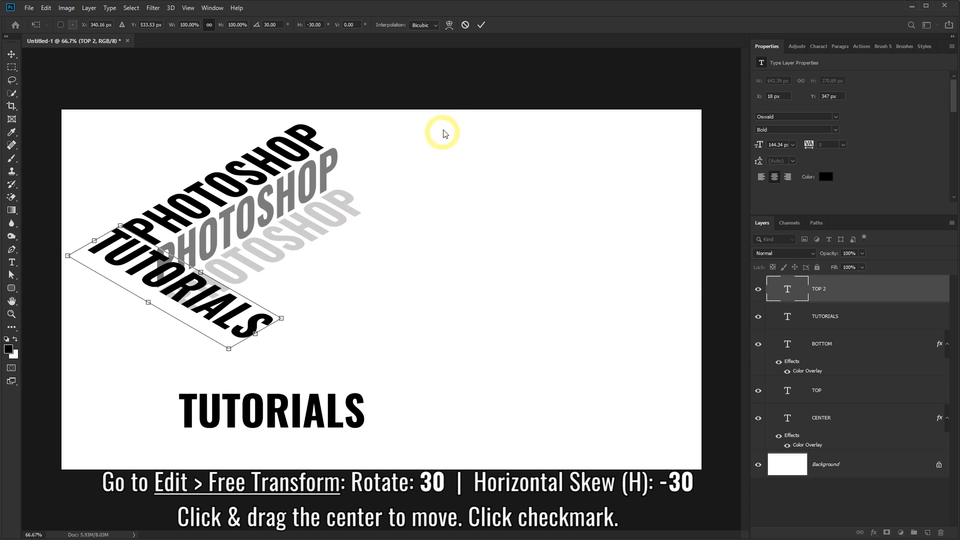
pyautogui.click(480, 26)
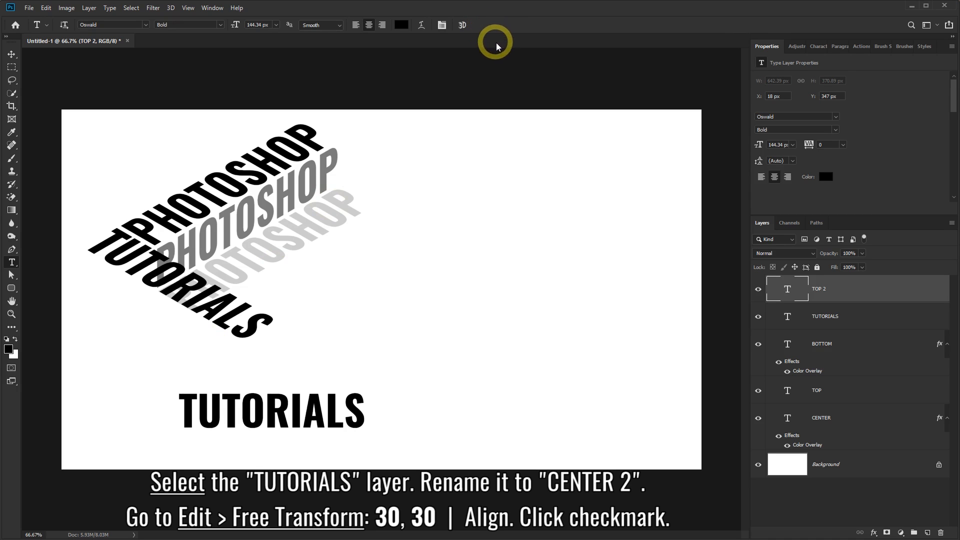
# Step: Rename the TUTORIALS layer CENTER 2 and free-transform it with 30° rotation and 30° horizontal skew, placing it directly beneath the TOP 2 text
pyautogui.doubleClick(825, 318)
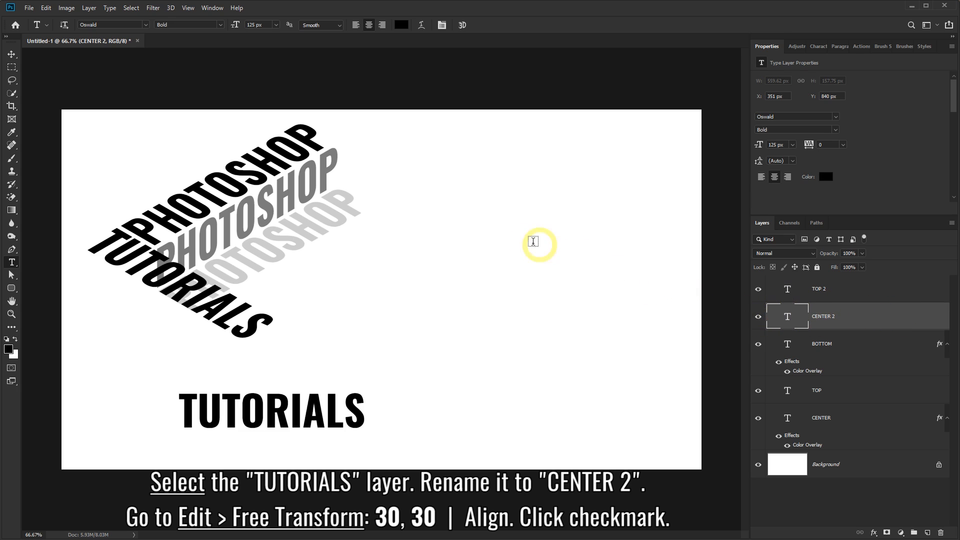
pyautogui.click(46, 8)
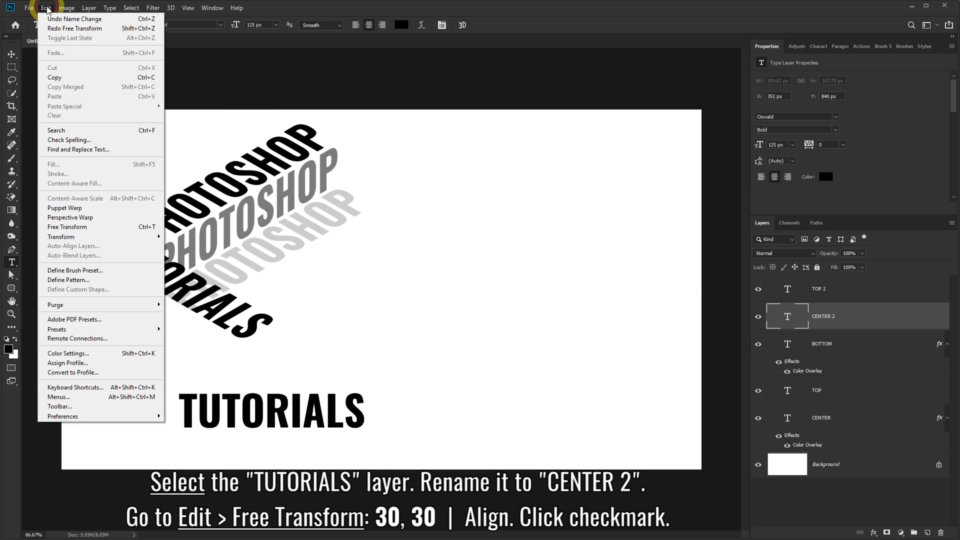
pyautogui.click(84, 228)
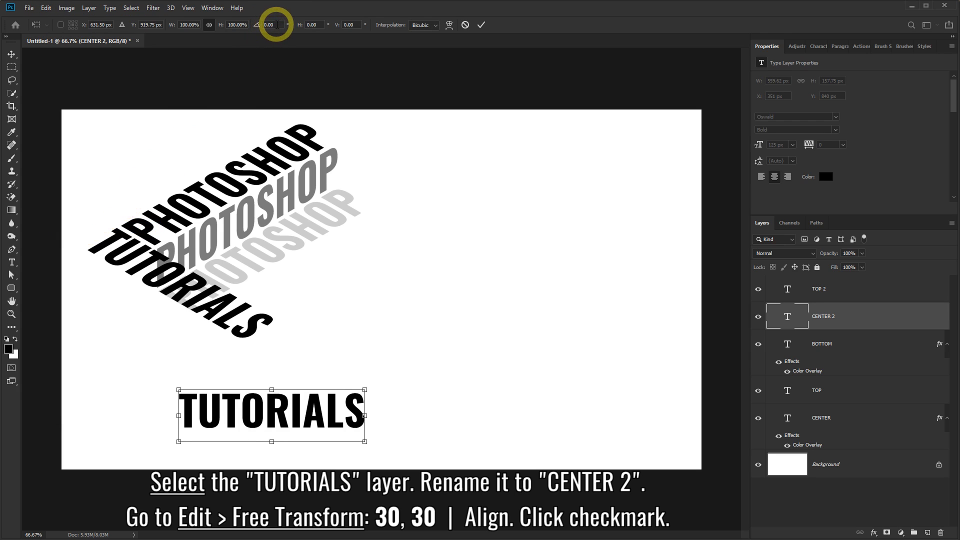
pyautogui.click(255, 25)
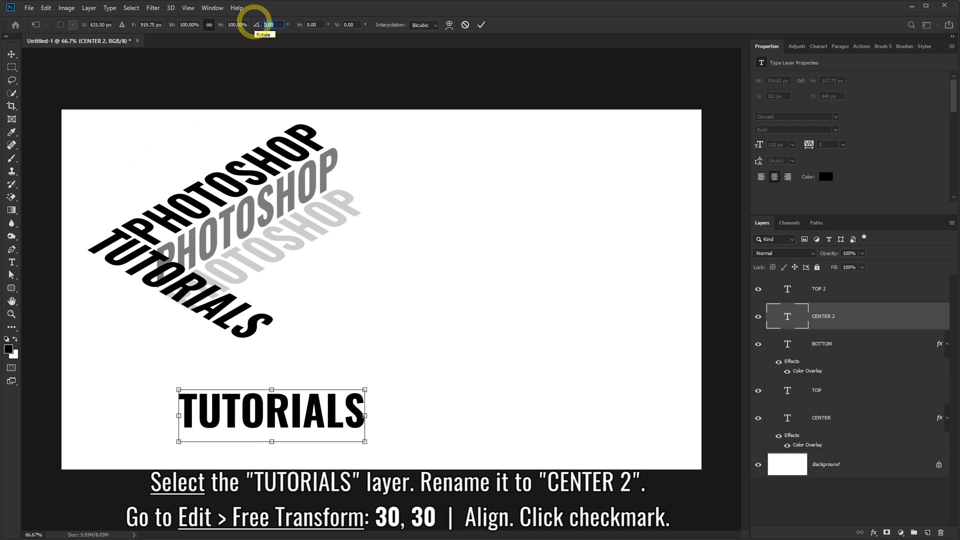
pyautogui.write('30')
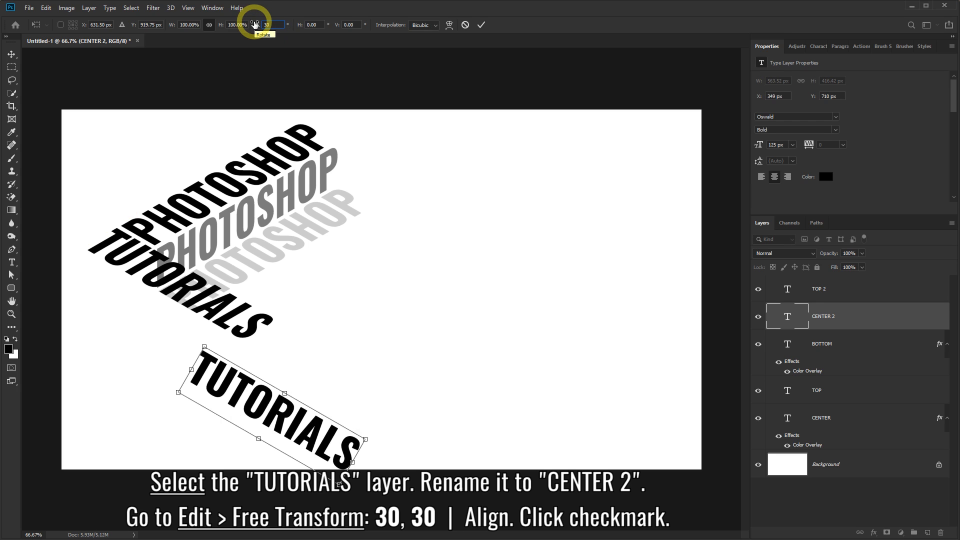
pyautogui.click(307, 24)
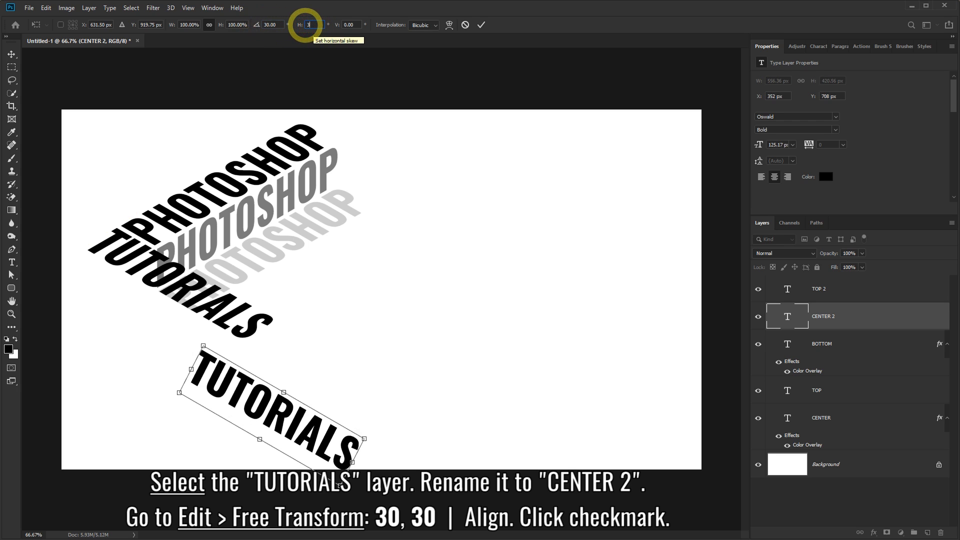
pyautogui.write('30')
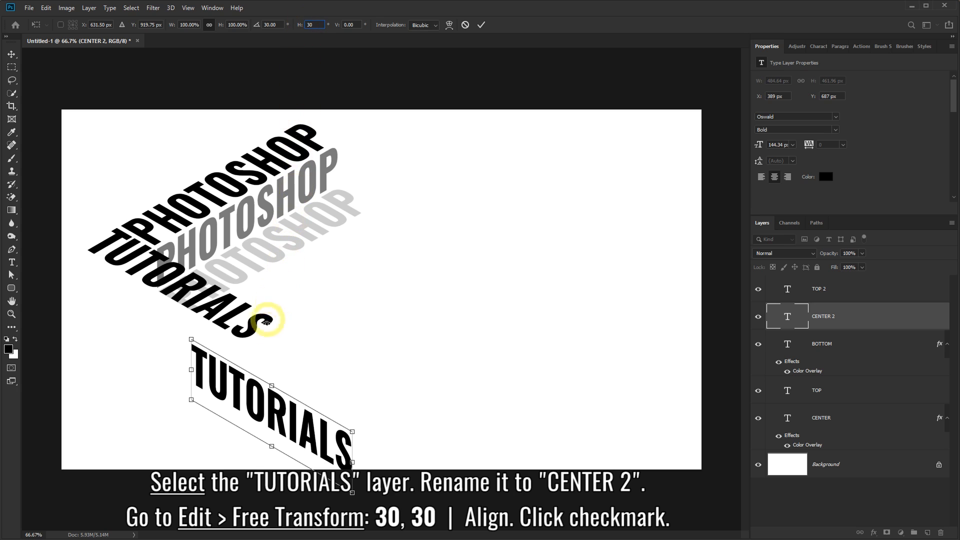
pyautogui.moveTo(276, 417); pyautogui.dragTo(212, 306)
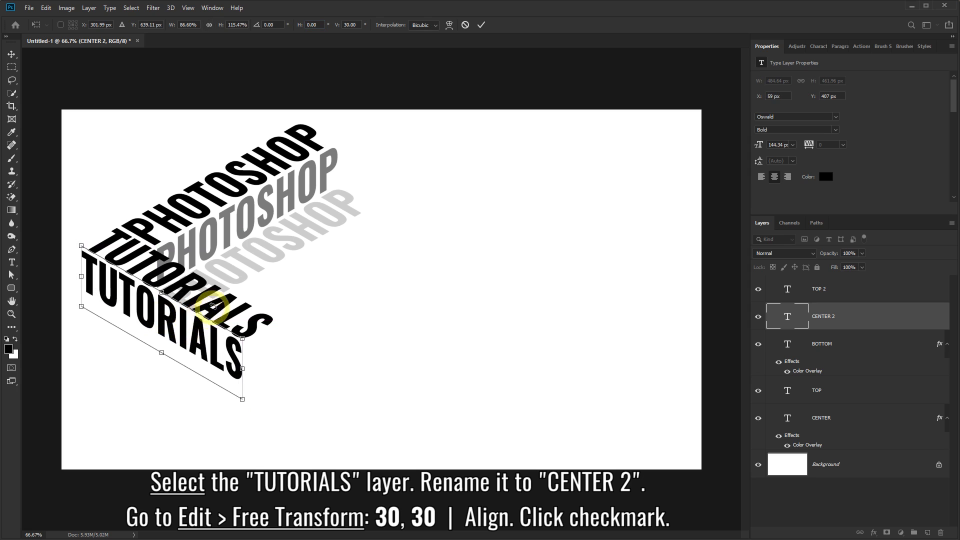
pyautogui.click(481, 25)
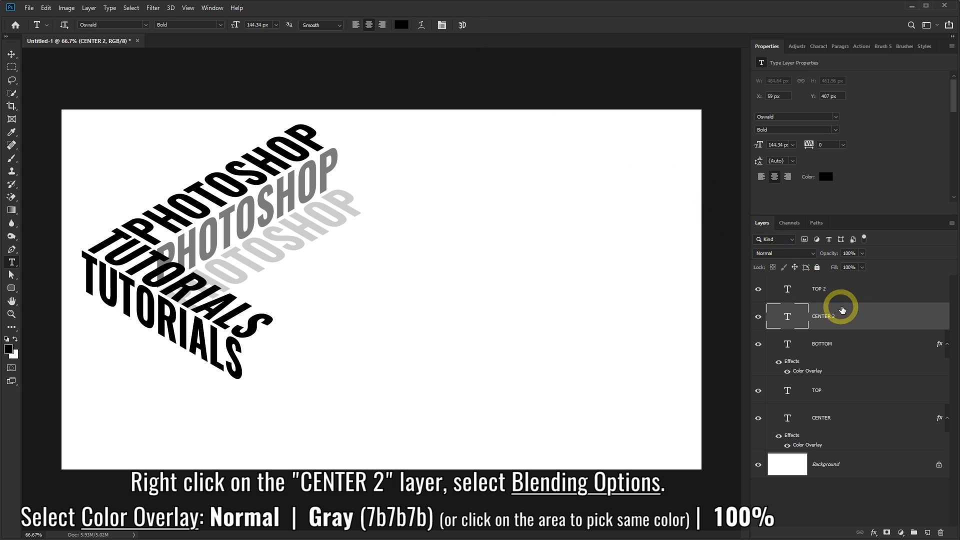
# Step: Apply a Color Overlay to the CENTER 2 layer in gray 7b7b7b, sampled from the middle PHOTOSHOP text
pyautogui.rightClick(853, 317)
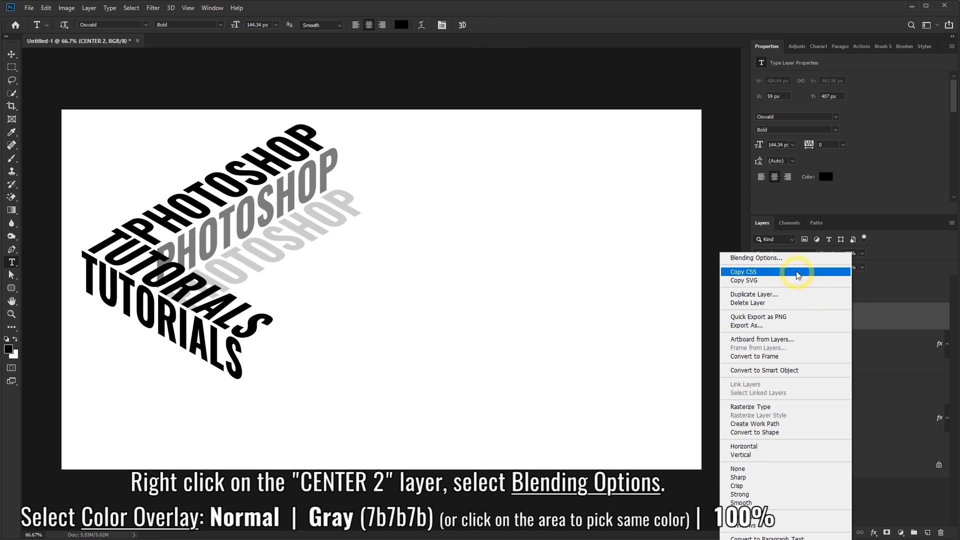
pyautogui.click(746, 258)
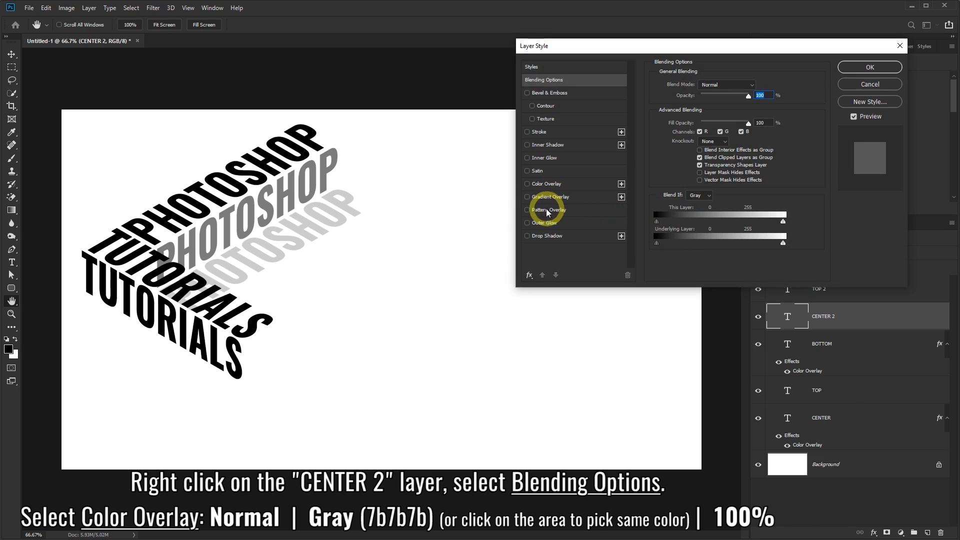
pyautogui.click(545, 184)
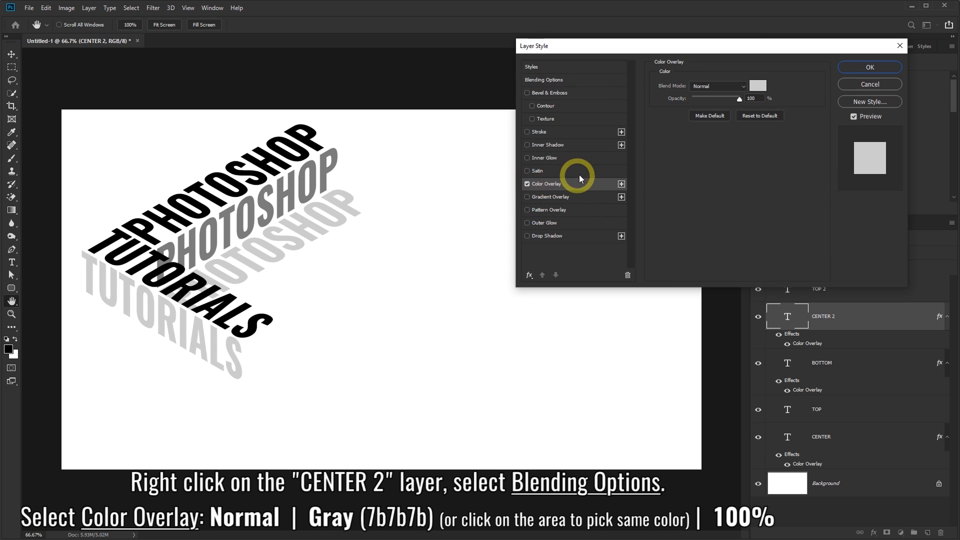
pyautogui.click(757, 87)
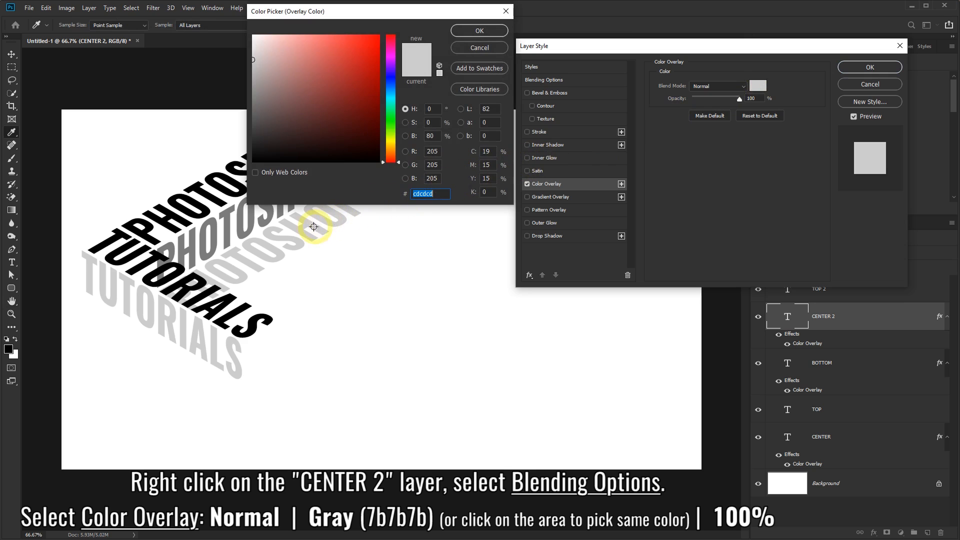
pyautogui.click(213, 237)
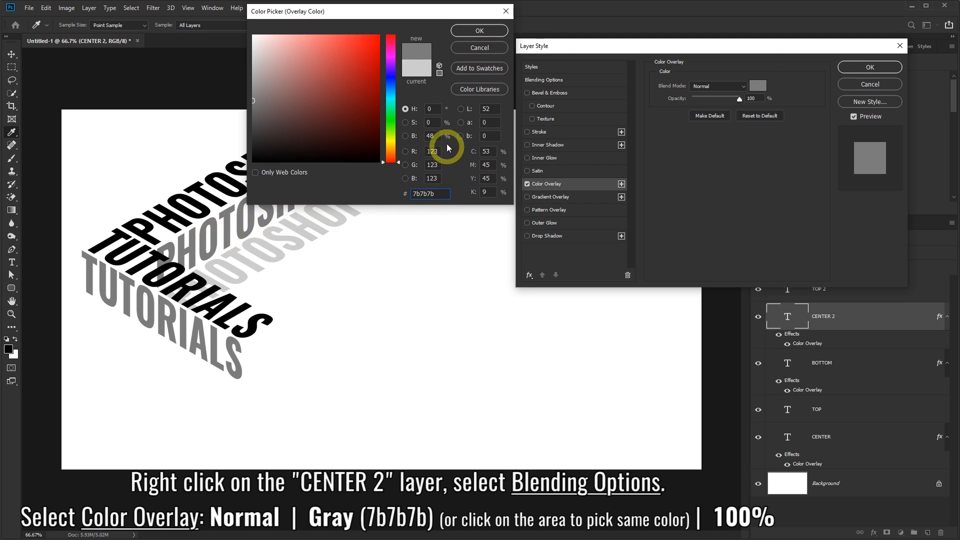
pyautogui.click(476, 32)
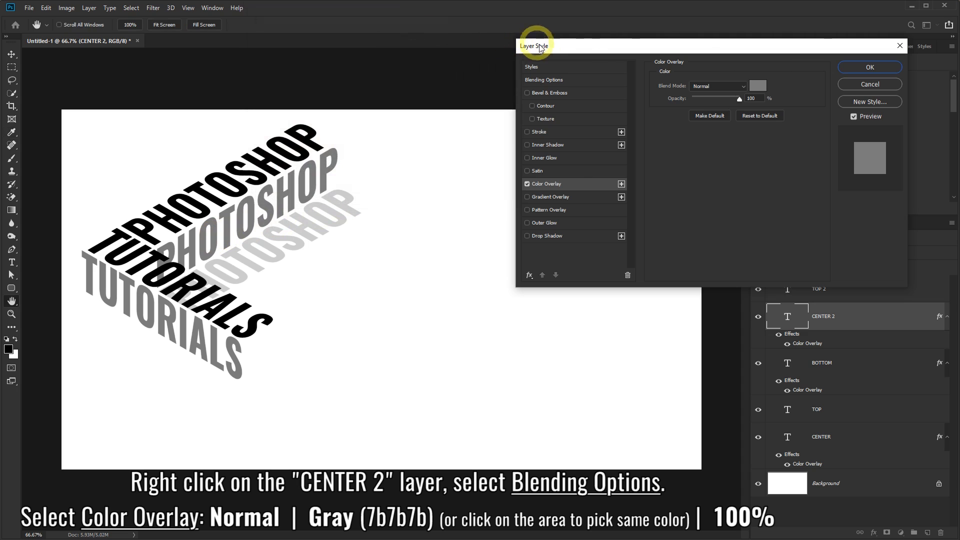
pyautogui.click(867, 67)
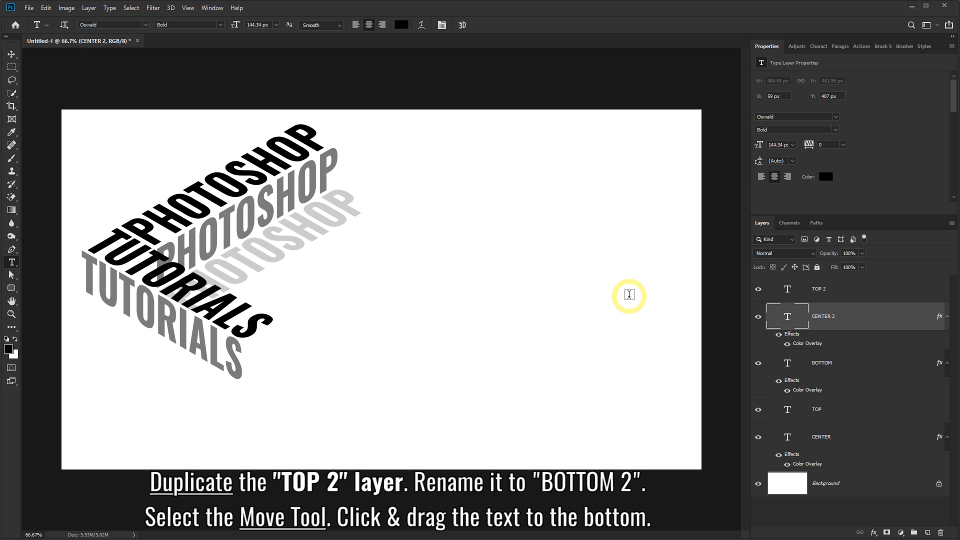
# Step: Duplicate the TOP 2 layer as BOTTOM 2 and move the copy directly beneath the CENTER 2 text, aligned with its lower edge
pyautogui.click(829, 289)
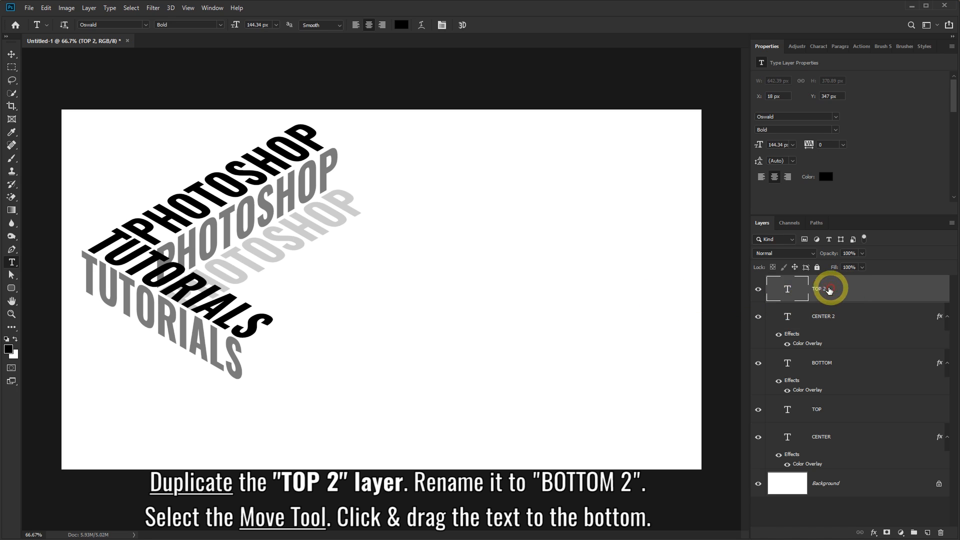
pyautogui.moveTo(830, 290); pyautogui.dragTo(928, 532)
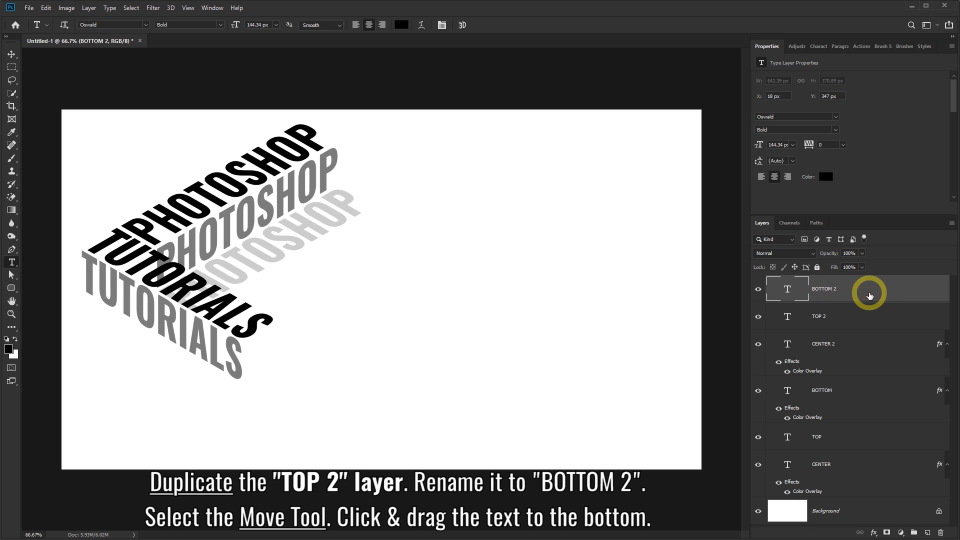
pyautogui.click(11, 54)
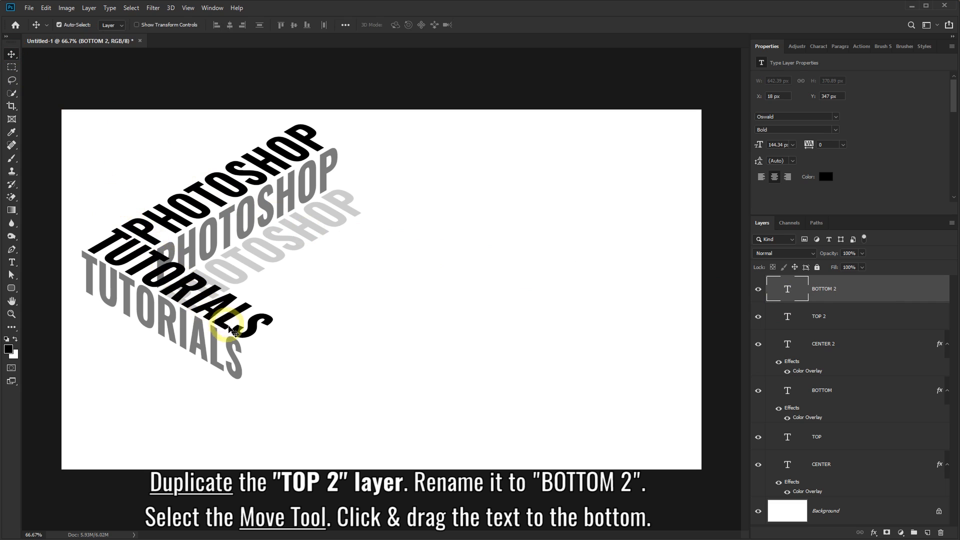
pyautogui.moveTo(230, 330); pyautogui.dragTo(213, 397)
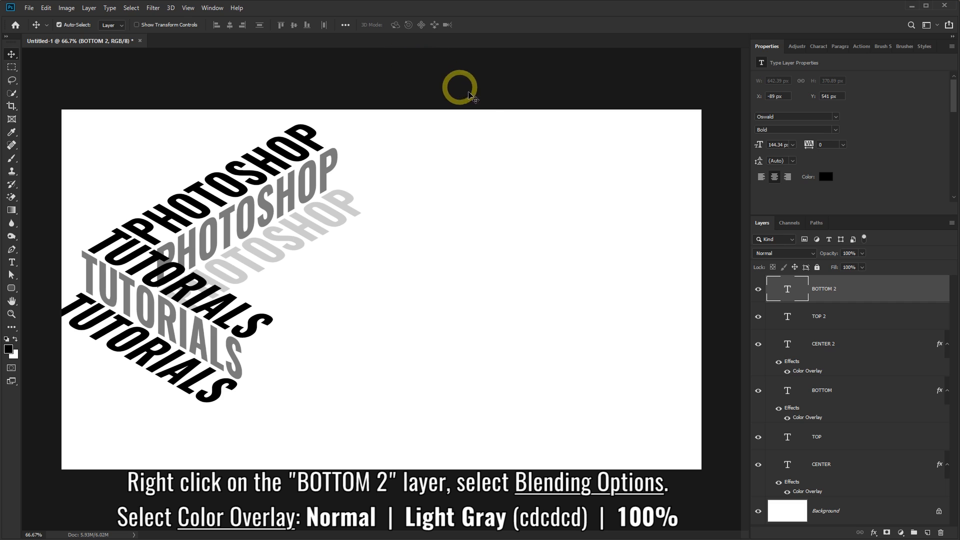
# Step: Apply a Color Overlay to the BOTTOM 2 layer in light gray cdcdcd, sampled from the lowest PHOTOSHOP text
pyautogui.rightClick(877, 289)
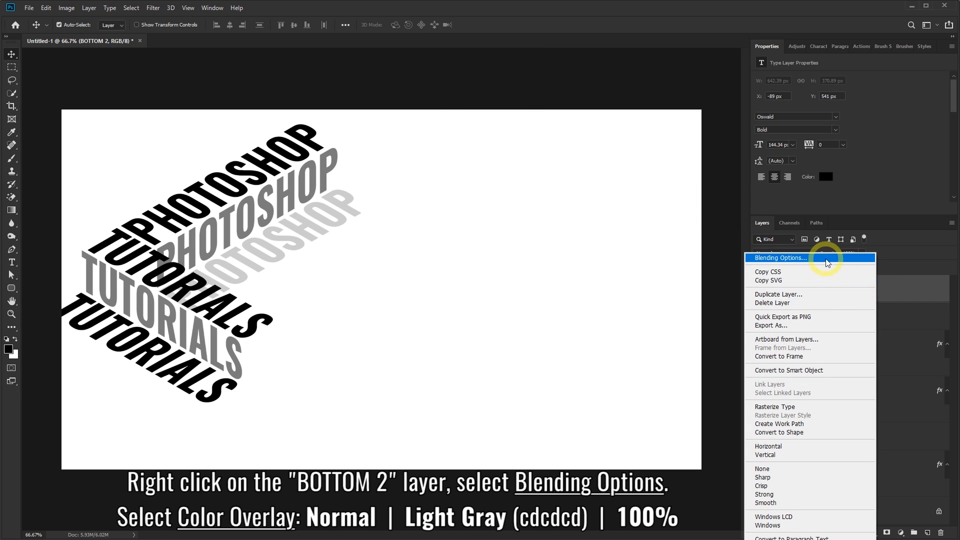
pyautogui.click(803, 258)
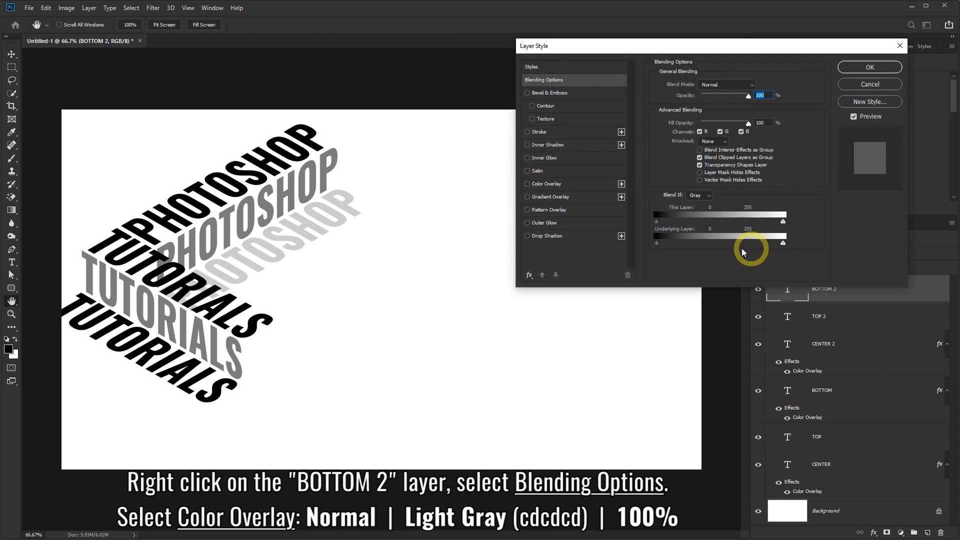
pyautogui.click(561, 184)
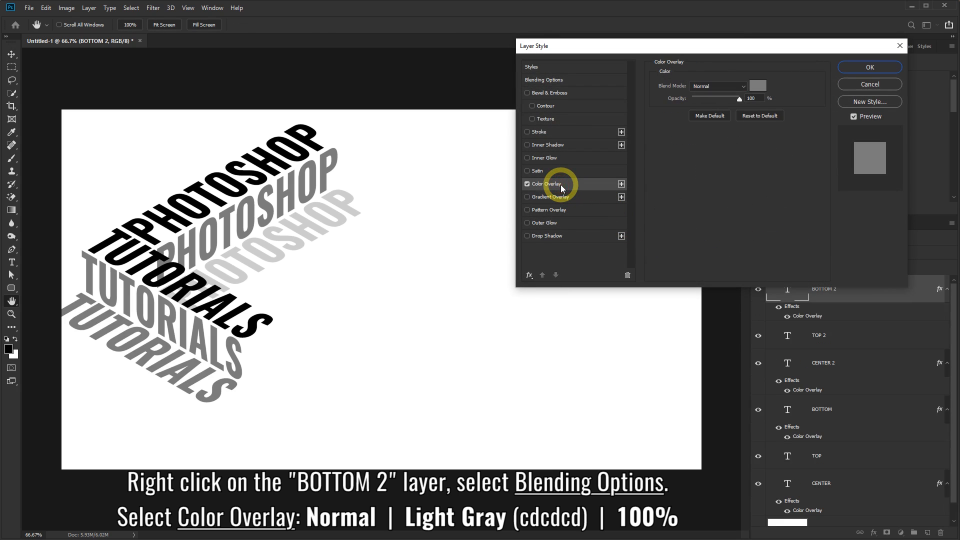
pyautogui.click(757, 85)
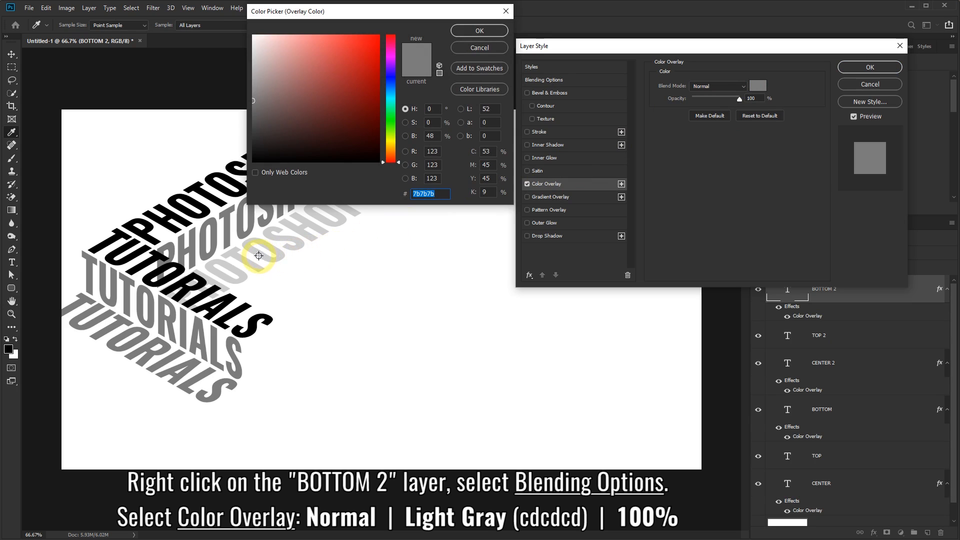
pyautogui.click(256, 253)
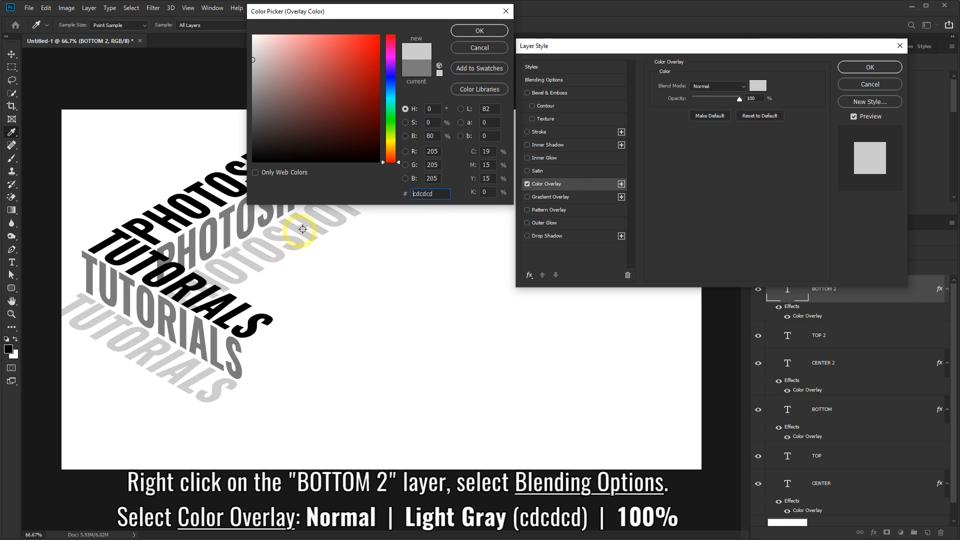
pyautogui.click(479, 32)
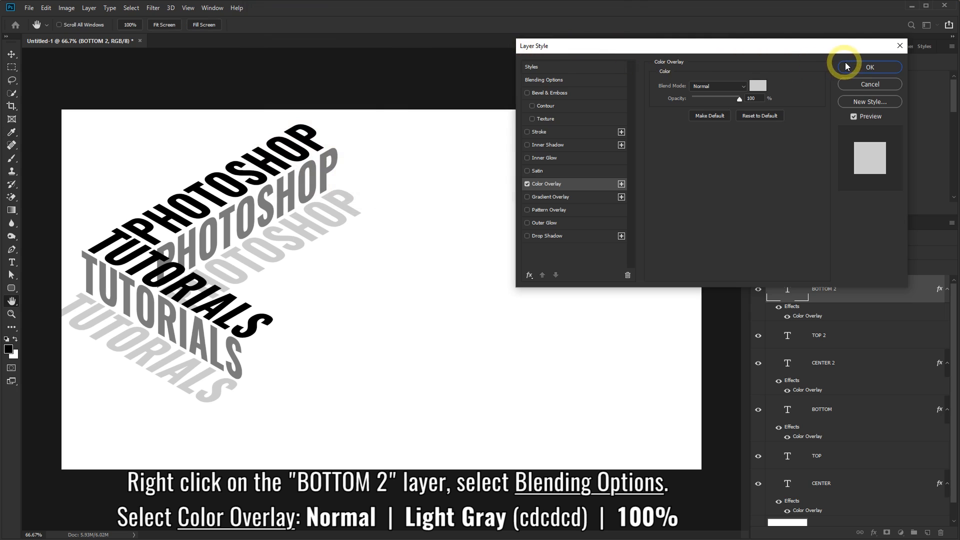
pyautogui.click(864, 66)
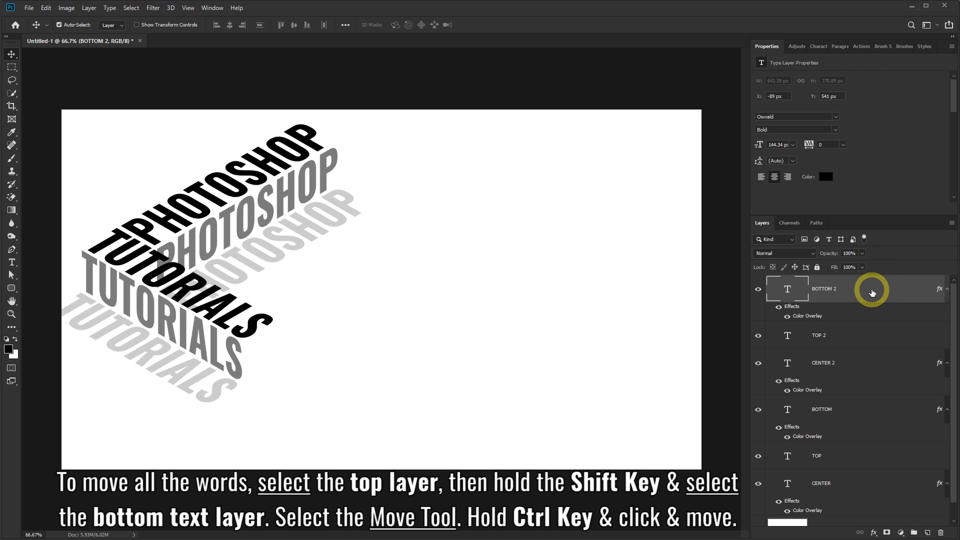
# Step: Select all six text layers from BOTTOM 2 to CENTER and move them together to the middle of the canvas
pyautogui.moveTo(955, 306); pyautogui.dragTo(957, 324)
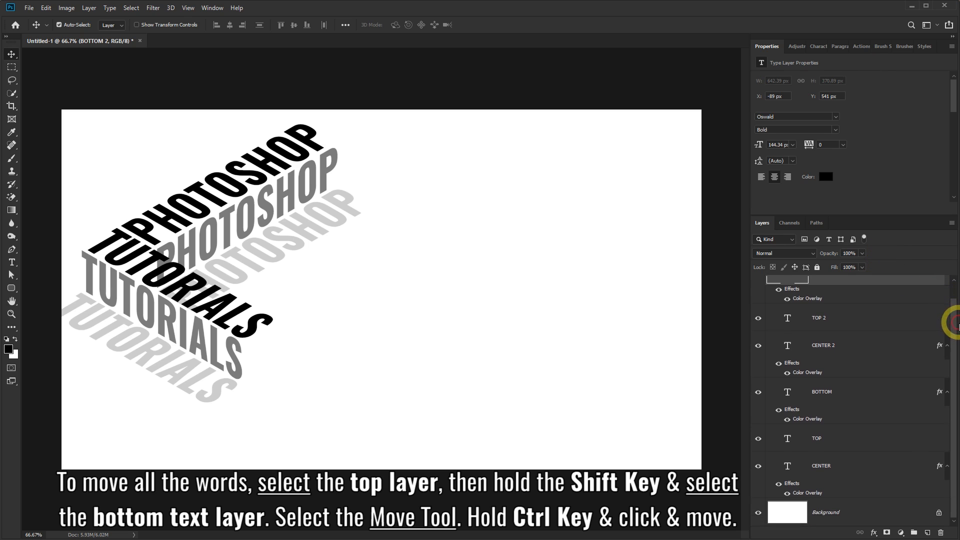
pyautogui.keyDown('shift'); pyautogui.click(862, 467); pyautogui.keyUp('shift')
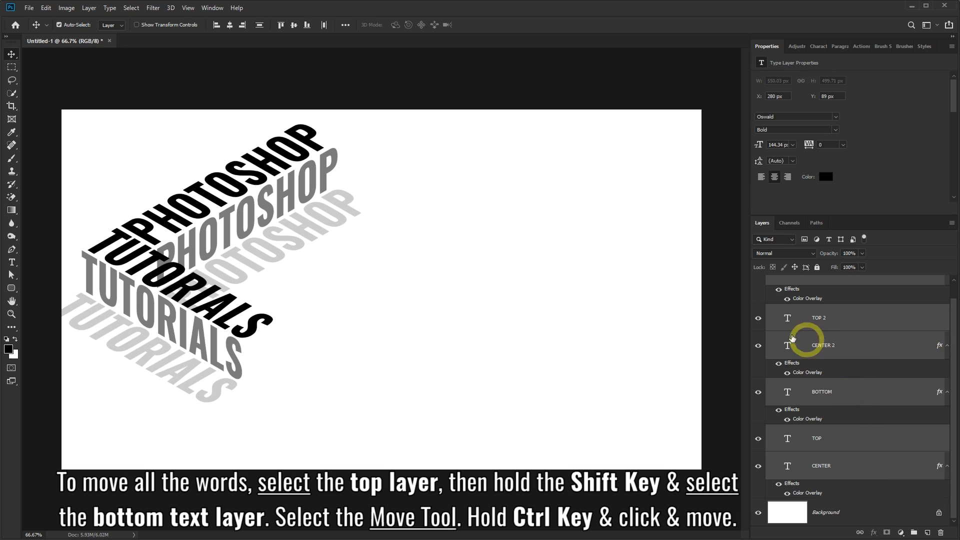
pyautogui.click(14, 59)
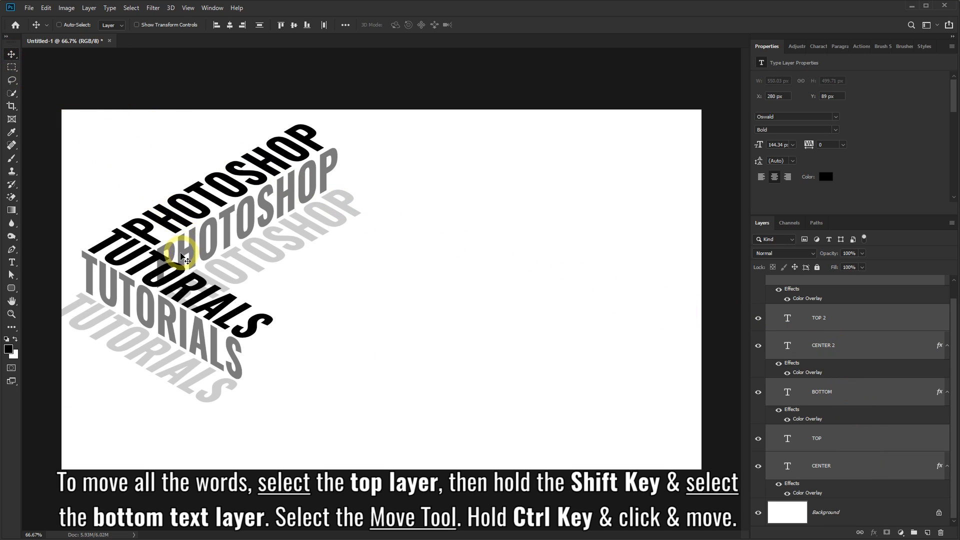
pyautogui.press('ctrl')
pyautogui.moveTo(187, 284); pyautogui.dragTo(350, 305)
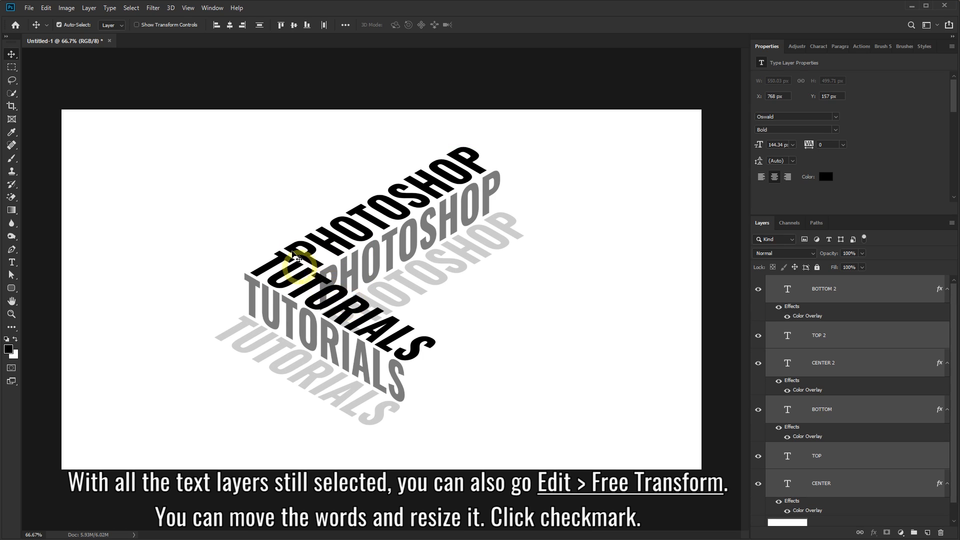
# Step: Scale the six selected text layers together to about 114% with Free Transform and center them vertically on the canvas
pyautogui.click(47, 9)
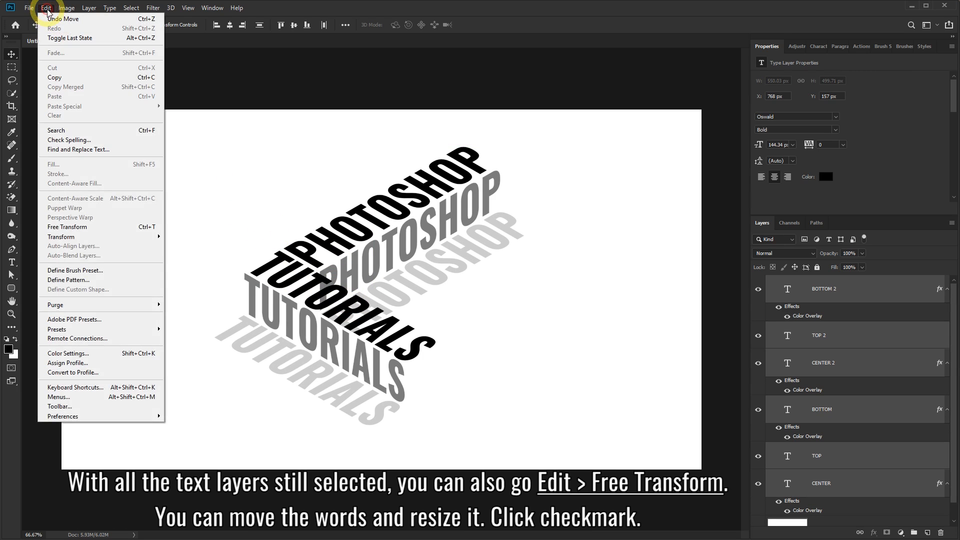
pyautogui.click(69, 228)
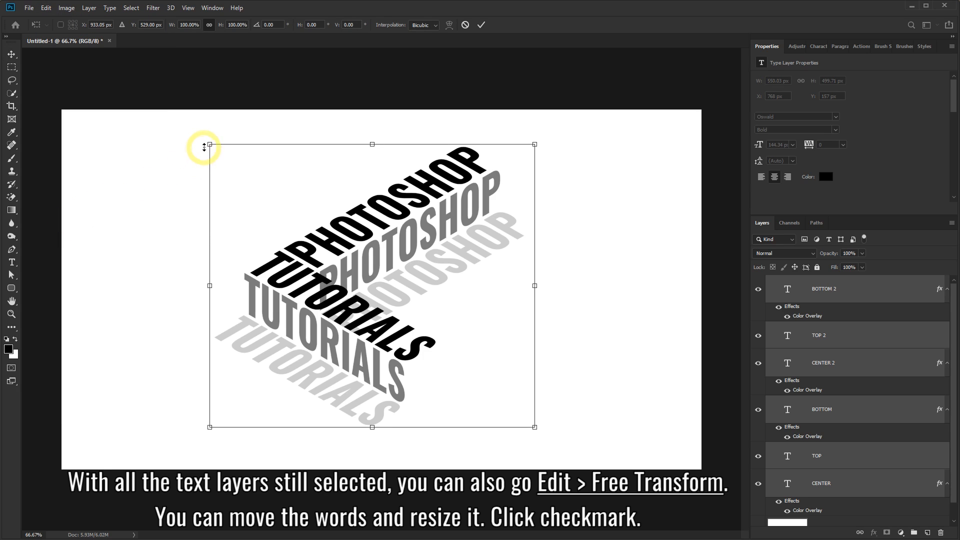
pyautogui.moveTo(210, 145); pyautogui.dragTo(176, 139)
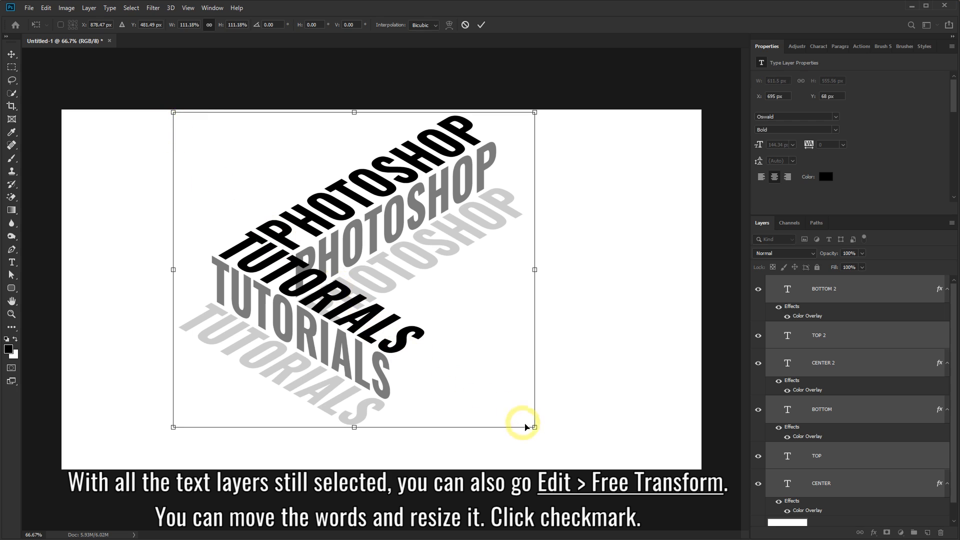
pyautogui.moveTo(534, 427); pyautogui.dragTo(558, 446)
pyautogui.moveTo(443, 315); pyautogui.dragTo(445, 321)
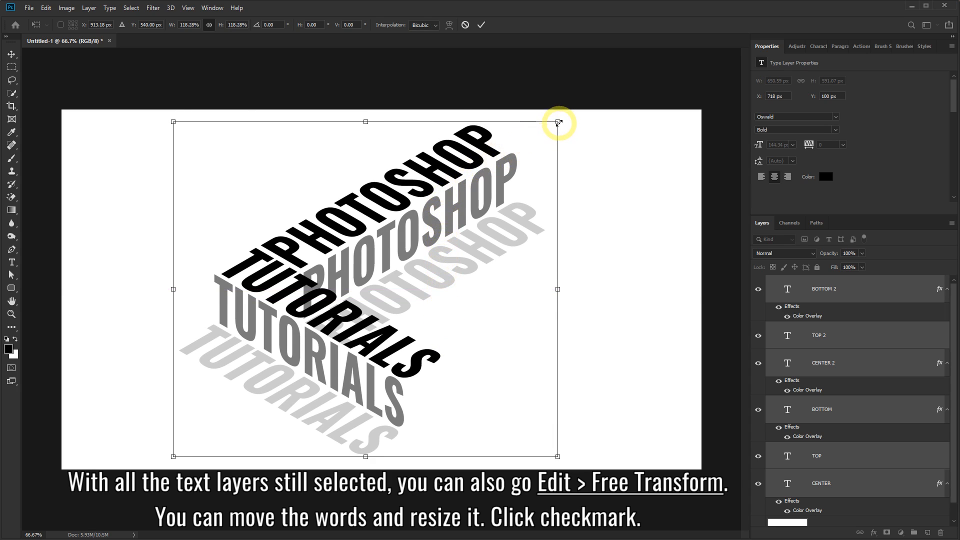
pyautogui.moveTo(558, 123); pyautogui.dragTo(544, 133)
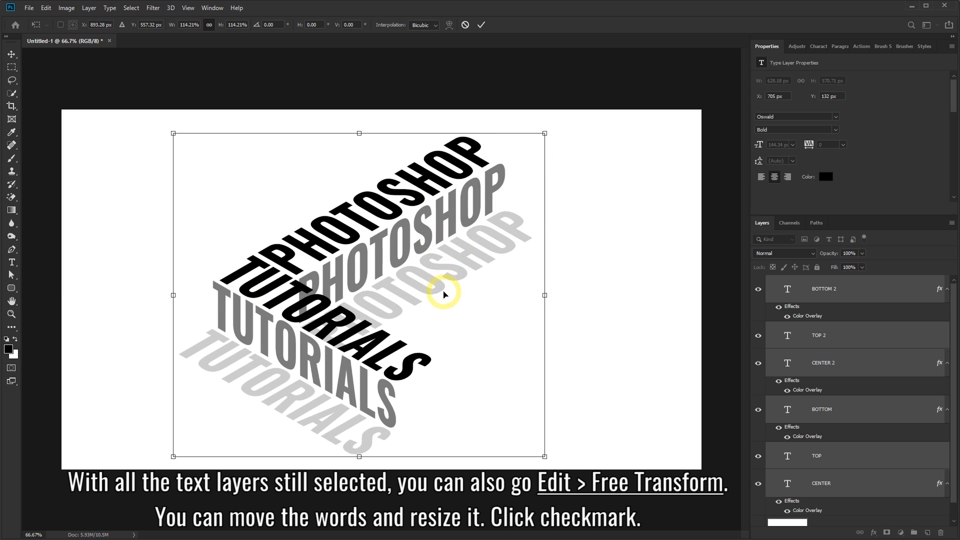
pyautogui.moveTo(444, 294); pyautogui.dragTo(445, 285)
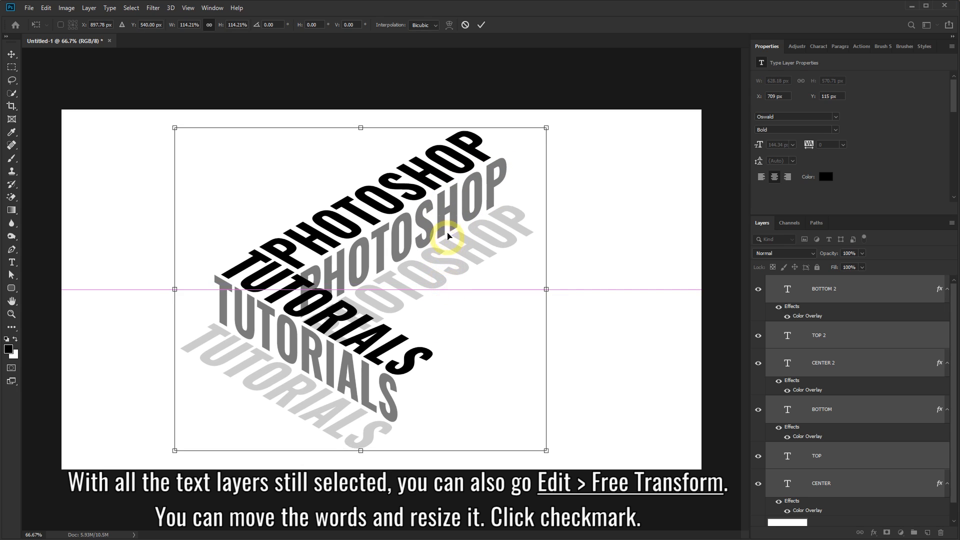
pyautogui.click(481, 25)
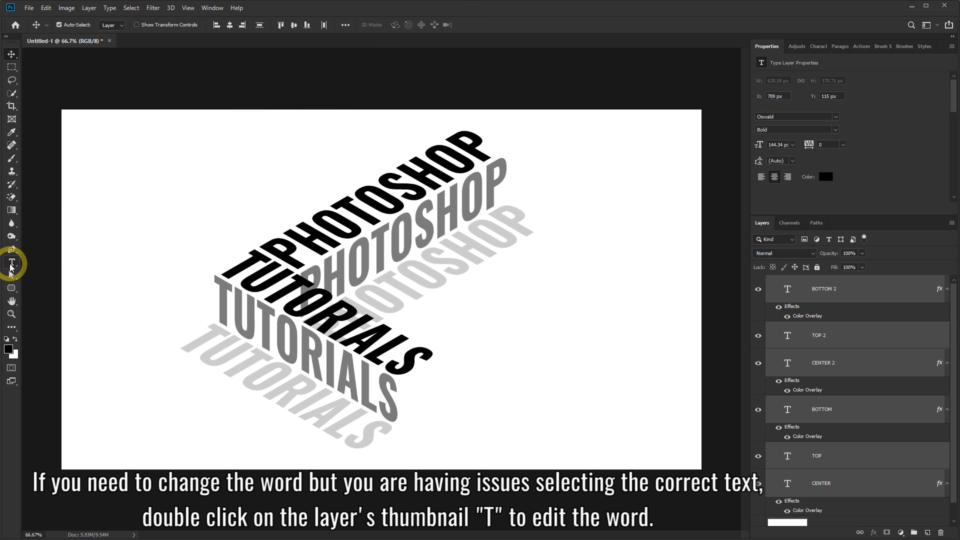
pyautogui.click(11, 263)
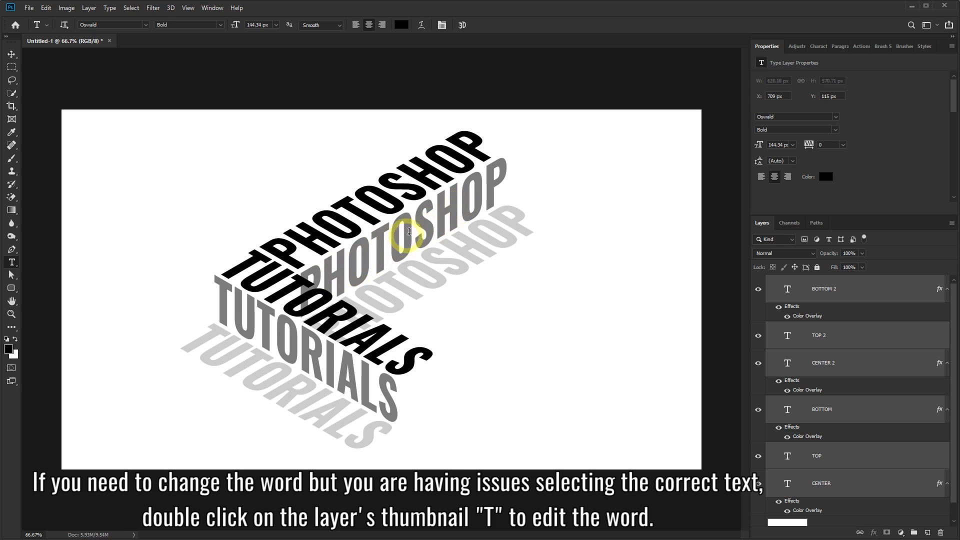
pyautogui.click(428, 224)
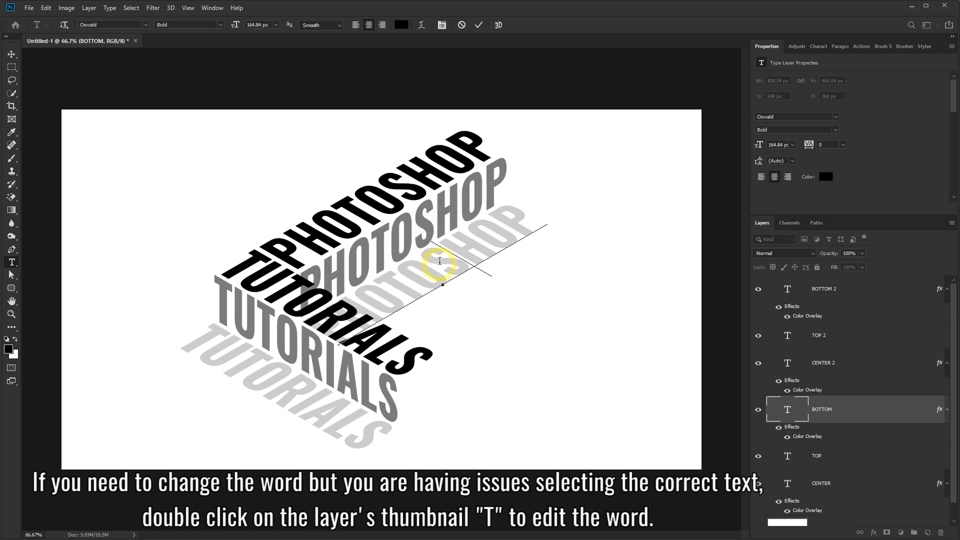
pyautogui.click(461, 26)
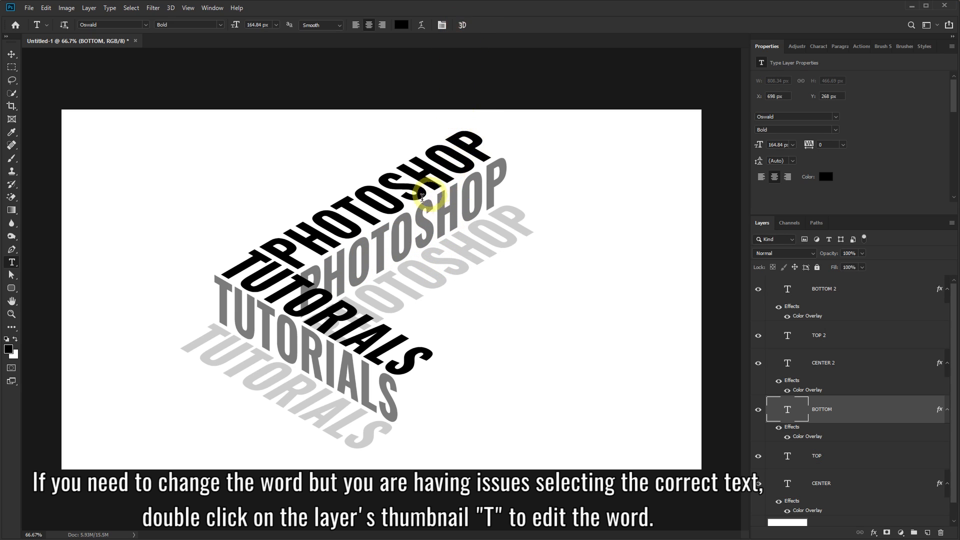
pyautogui.click(390, 234)
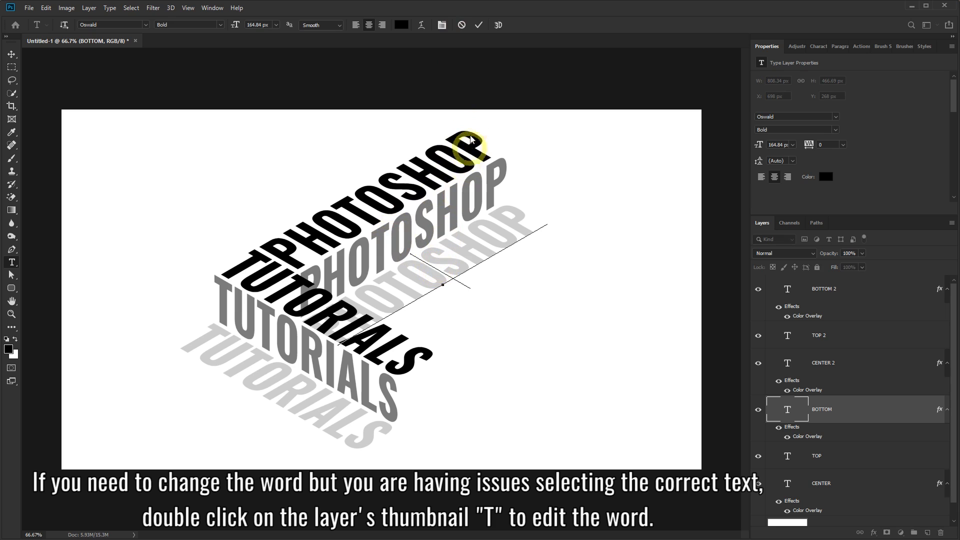
pyautogui.click(462, 26)
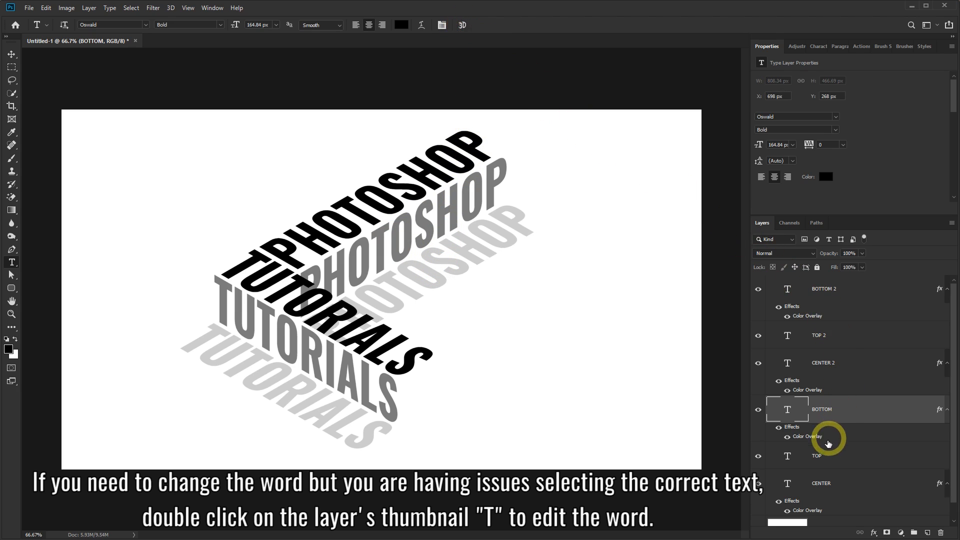
# Step: Toggle the CENTER layer's visibility off and on to identify which word on the canvas it holds
pyautogui.click(820, 479)
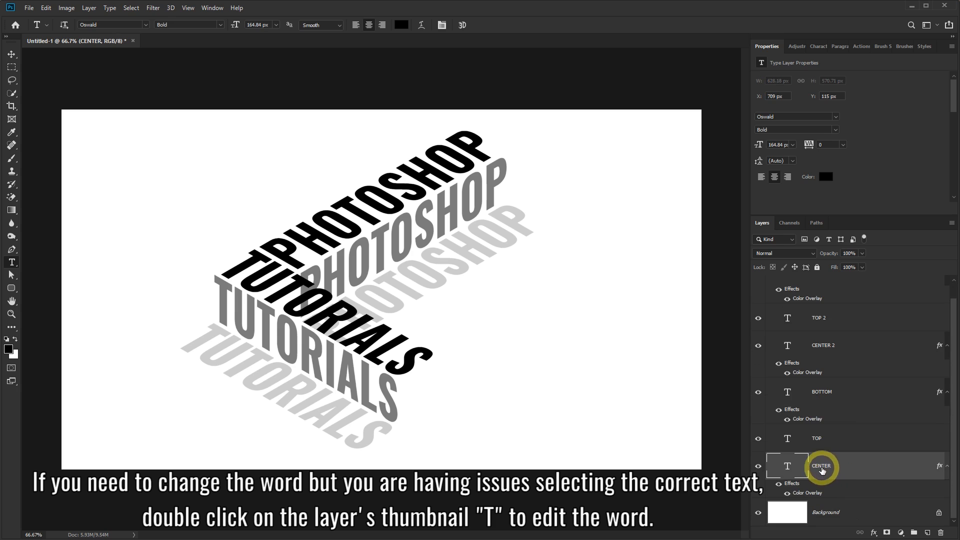
pyautogui.click(758, 466)
pyautogui.click(758, 466)
pyautogui.click(759, 466)
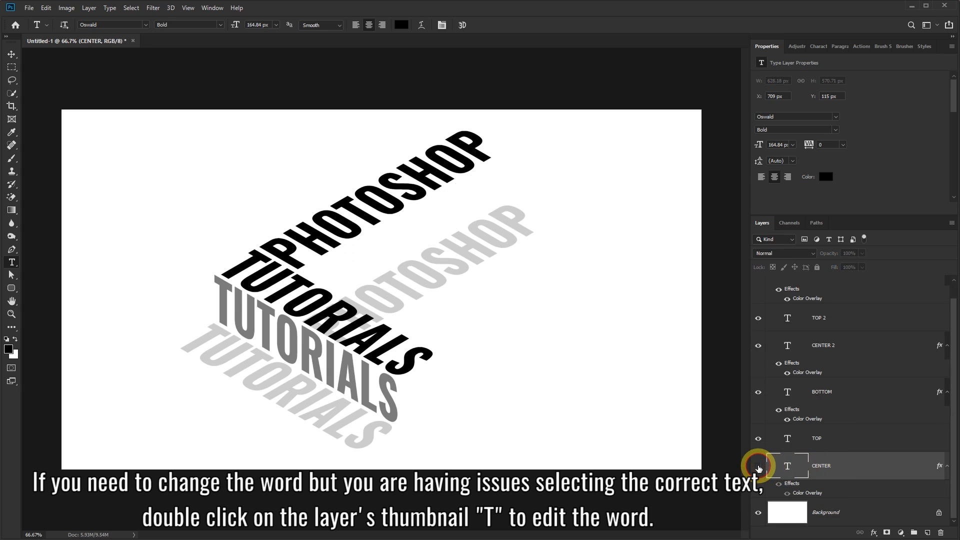
pyautogui.click(758, 466)
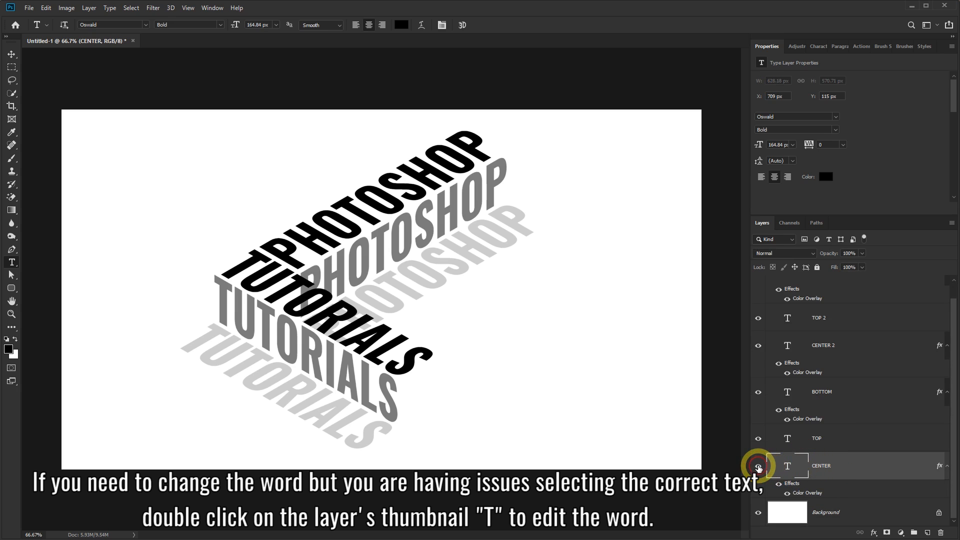
# Step: Try editing the CENTER layer's text by retyping the H in PHOTOSHOP, and discard the edit
pyautogui.doubleClick(788, 467)
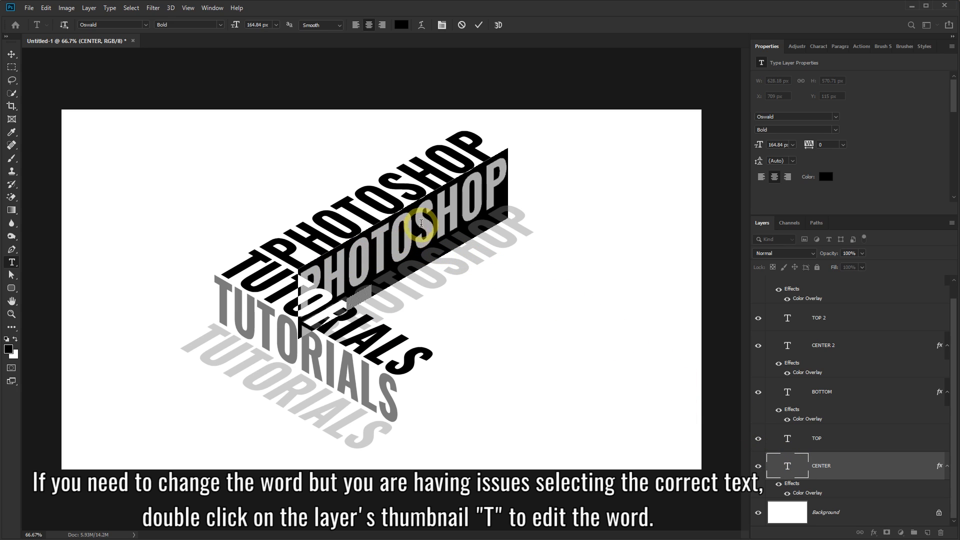
pyautogui.moveTo(491, 195); pyautogui.dragTo(412, 224)
pyautogui.click(357, 251)
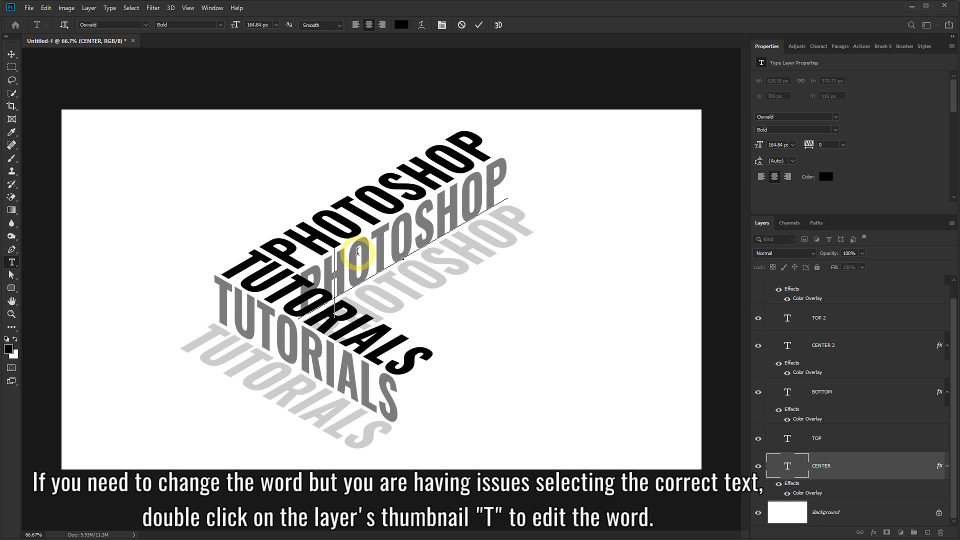
pyautogui.press('BackSpace')
pyautogui.write('h')
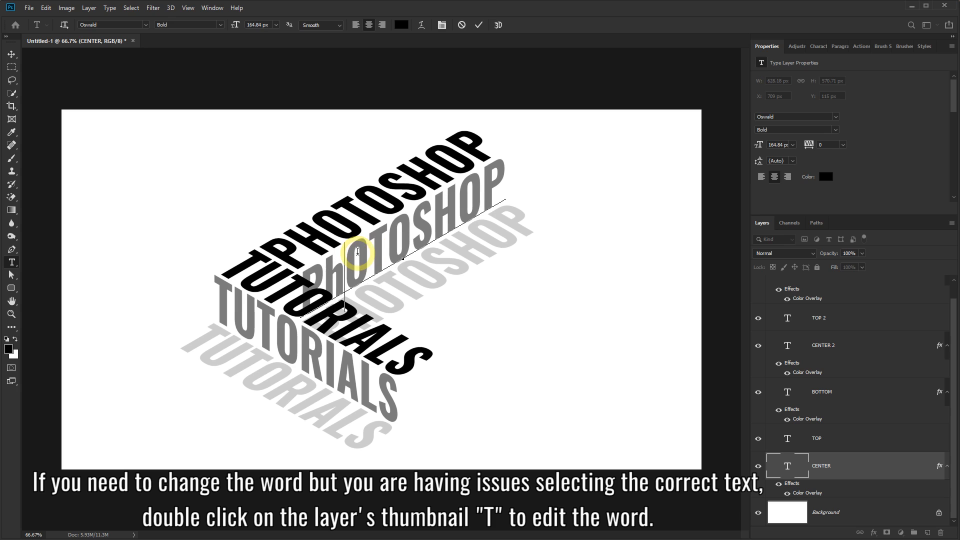
pyautogui.press('BackSpace')
pyautogui.write('H')
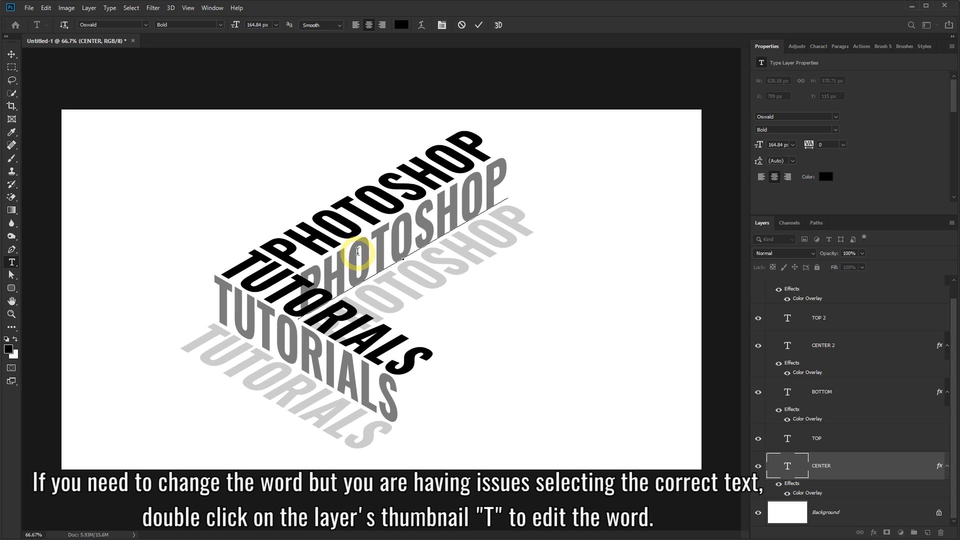
pyautogui.click(460, 24)
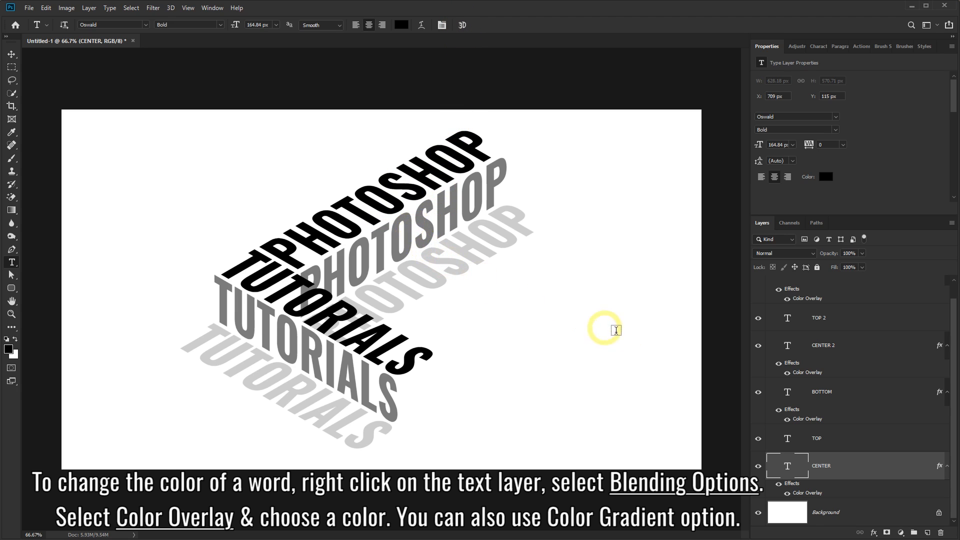
# Step: Try red c47272 and purple 9684d8 as the CENTER layer's Color Overlay, and discard the style change
pyautogui.rightClick(872, 464)
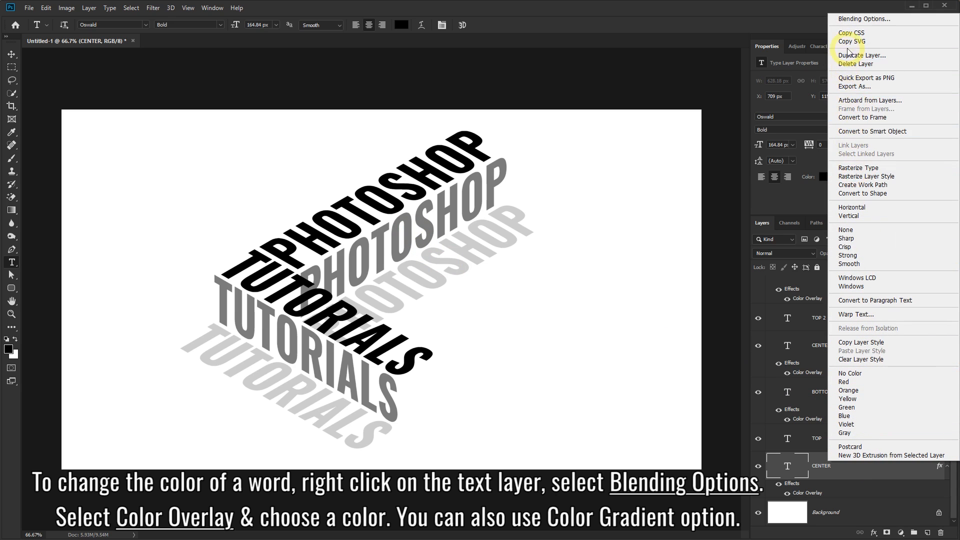
pyautogui.click(856, 19)
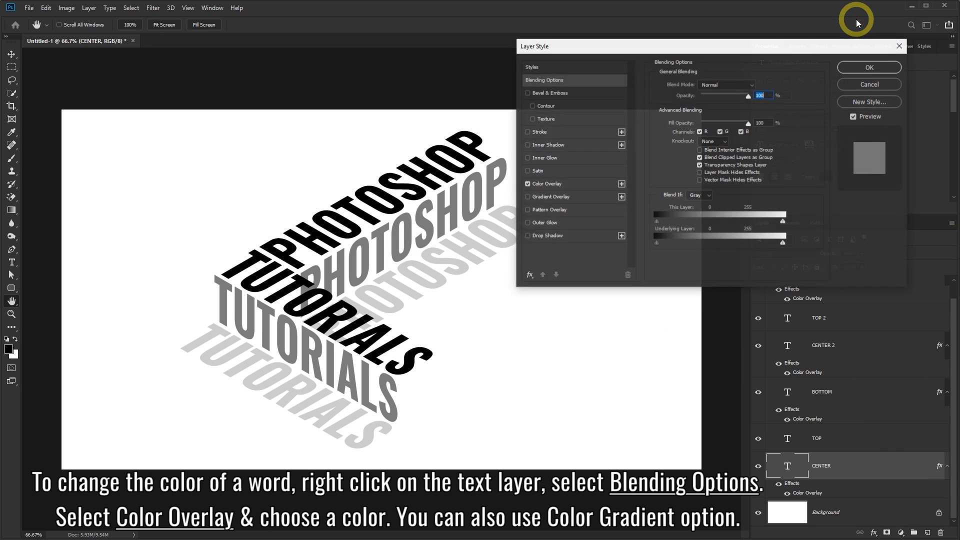
pyautogui.click(559, 184)
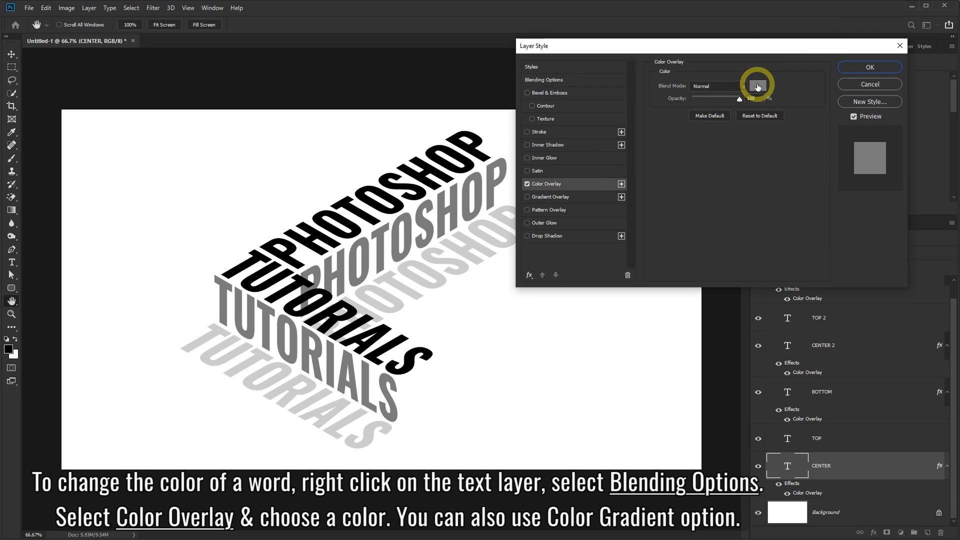
pyautogui.click(757, 85)
pyautogui.moveTo(430, 12); pyautogui.dragTo(230, 23)
pyautogui.moveTo(150, 98); pyautogui.dragTo(111, 74)
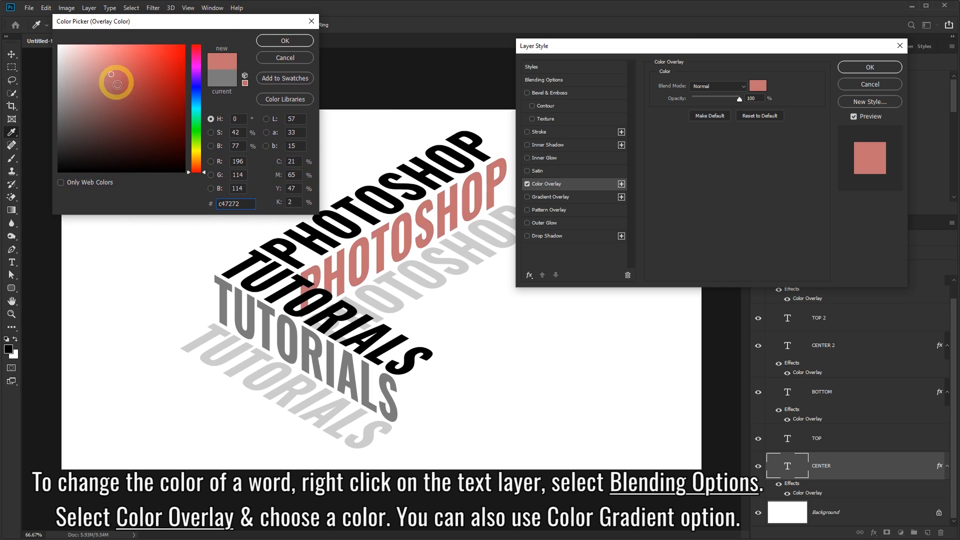
pyautogui.click(195, 147)
pyautogui.moveTo(195, 147); pyautogui.dragTo(107, 64)
pyautogui.click(126, 97)
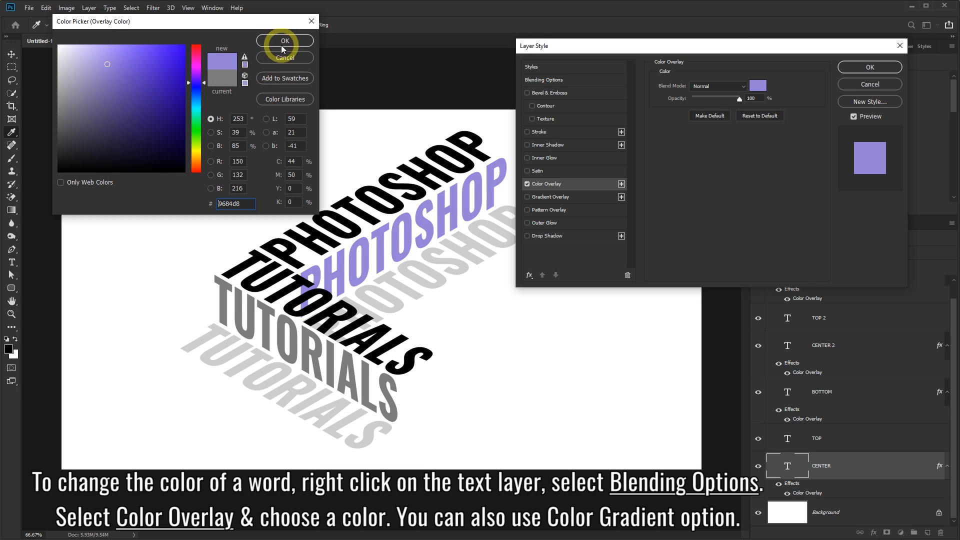
pyautogui.click(288, 57)
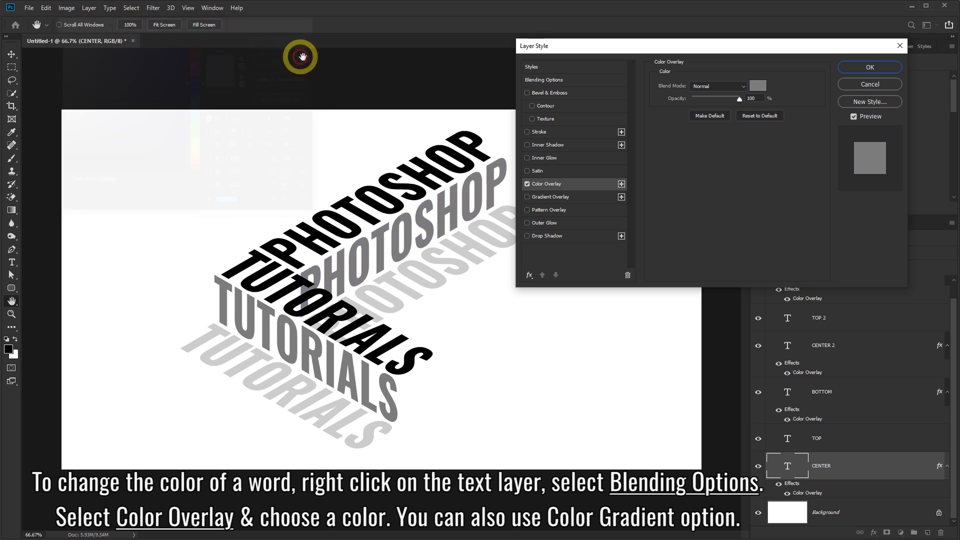
pyautogui.click(860, 84)
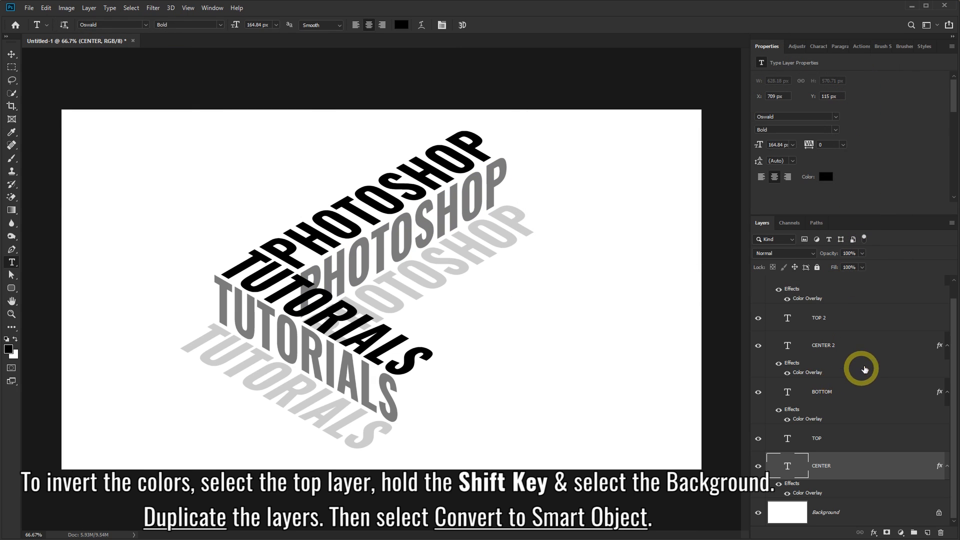
# Step: Duplicate all layers from BOTTOM 2 to Background and convert the copies into a single smart object
pyautogui.moveTo(954, 313); pyautogui.dragTo(945, 287)
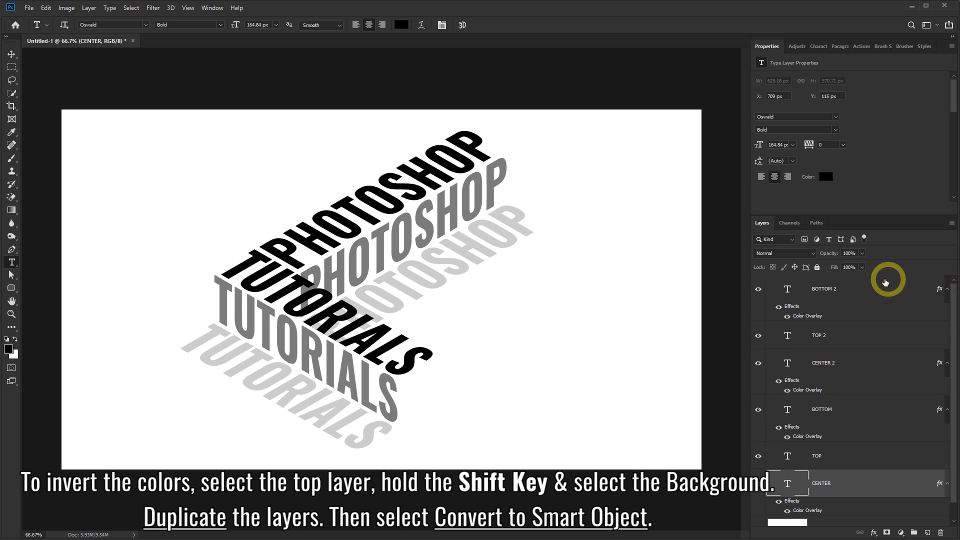
pyautogui.click(834, 286)
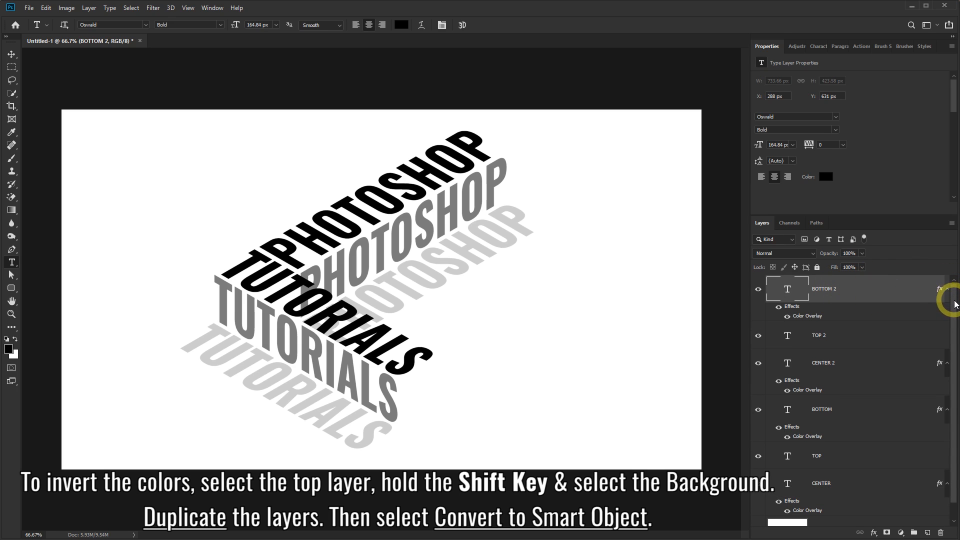
pyautogui.moveTo(947, 300); pyautogui.dragTo(956, 355)
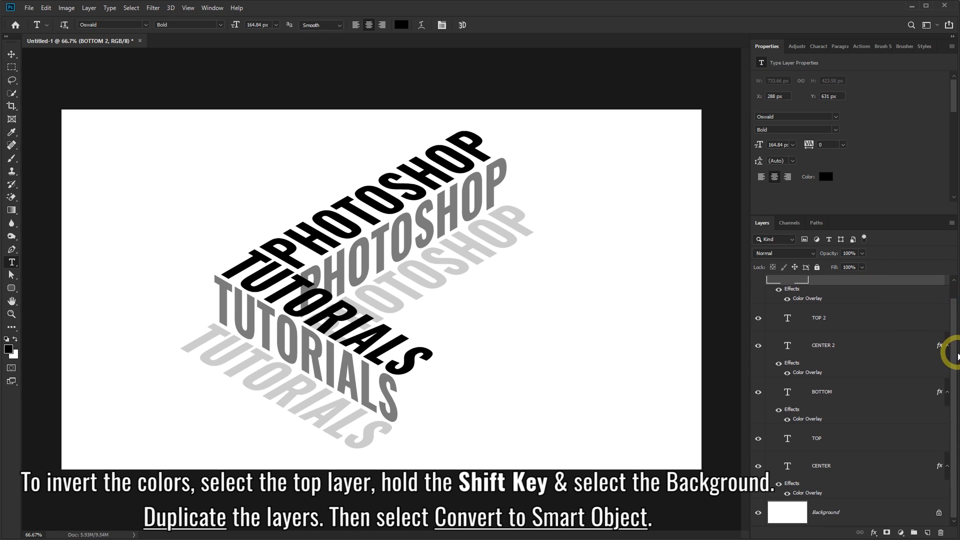
pyautogui.keyDown('shift'); pyautogui.click(846, 512); pyautogui.keyUp('shift')
pyautogui.moveTo(820, 514); pyautogui.dragTo(928, 532)
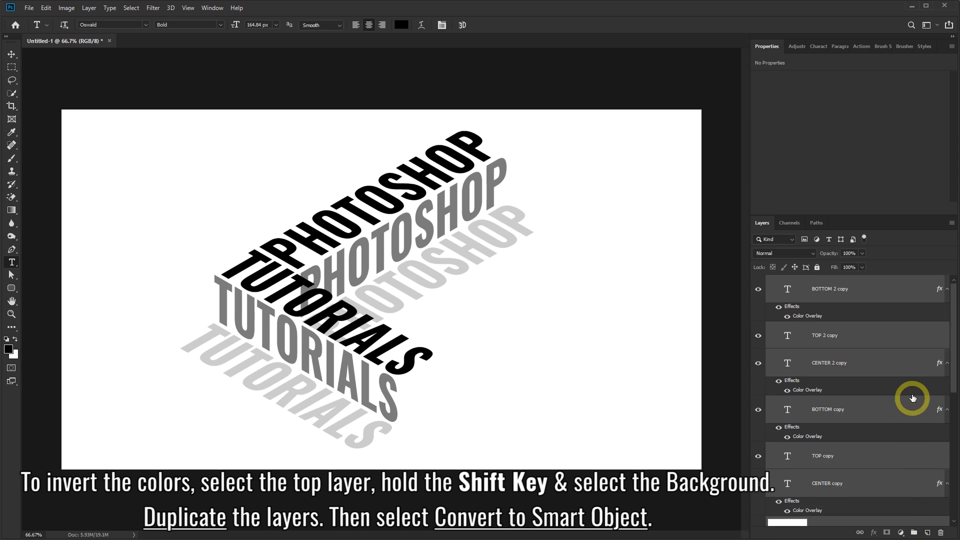
pyautogui.rightClick(878, 293)
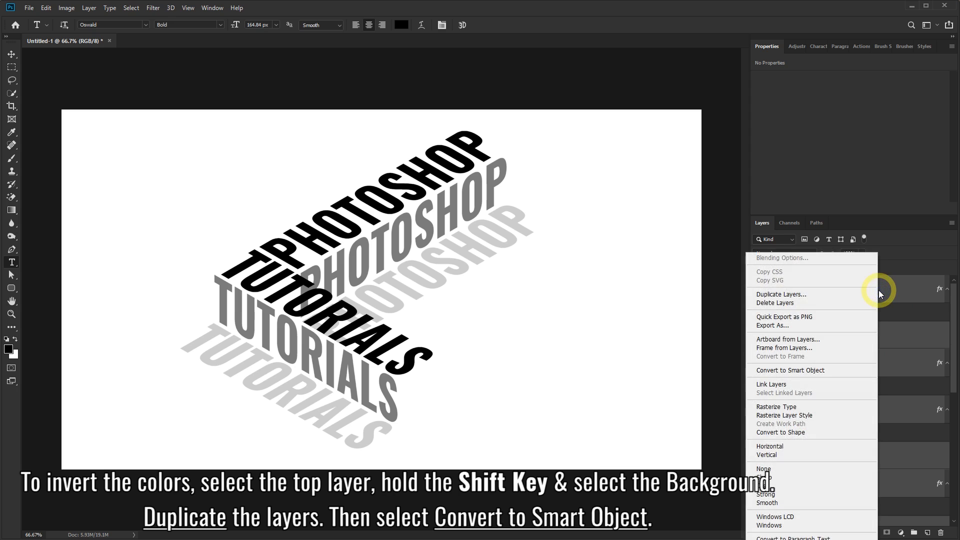
pyautogui.click(794, 373)
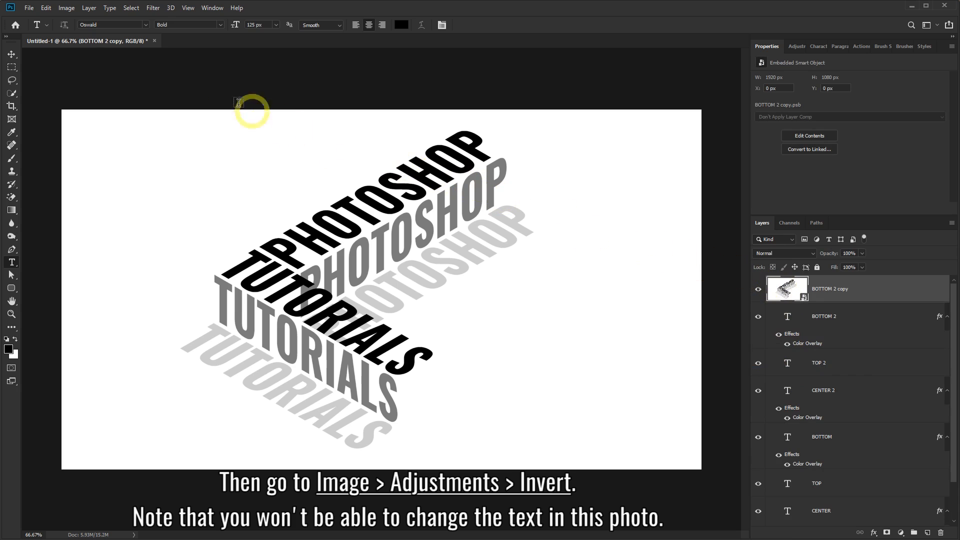
# Step: Invert the colors of the BOTTOM 2 copy smart object and toggle its visibility to compare both versions
pyautogui.click(67, 11)
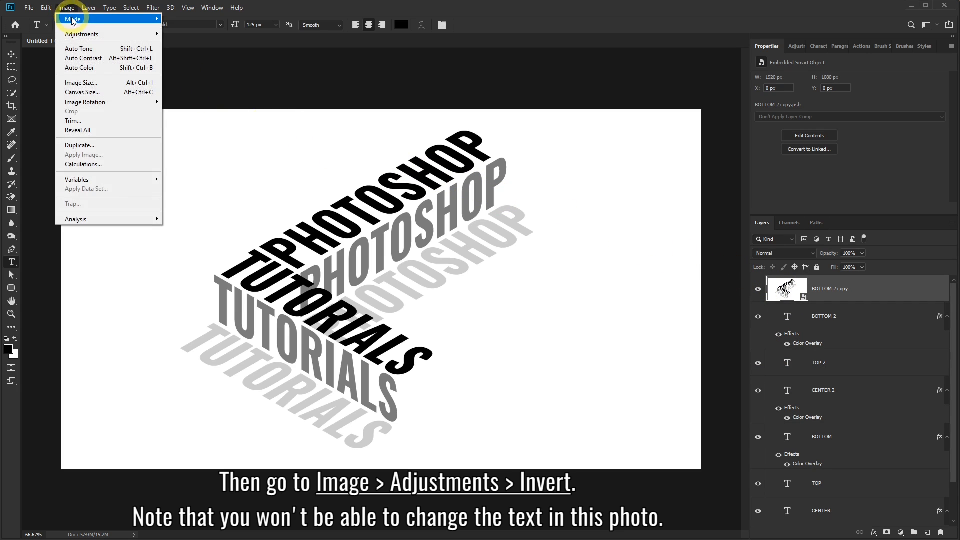
pyautogui.moveTo(134, 38)
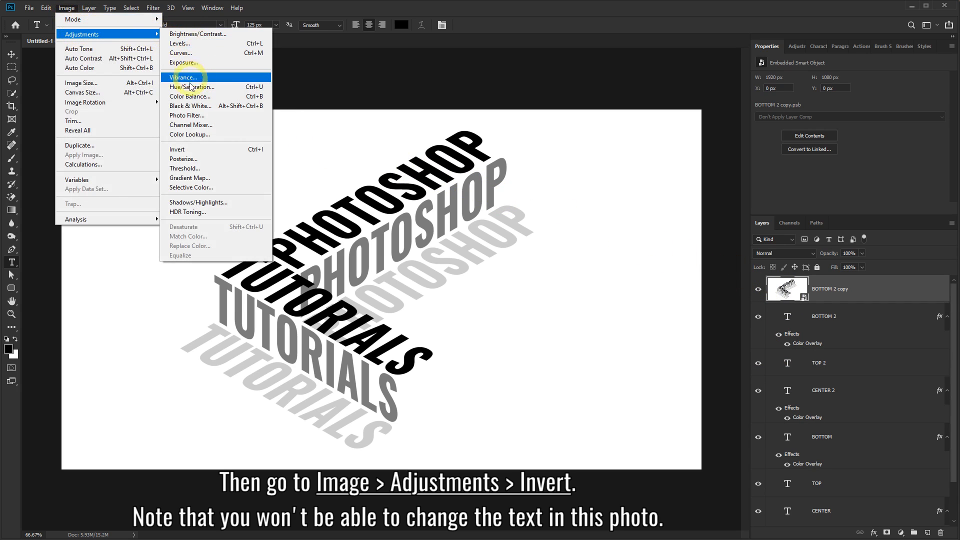
pyautogui.click(196, 150)
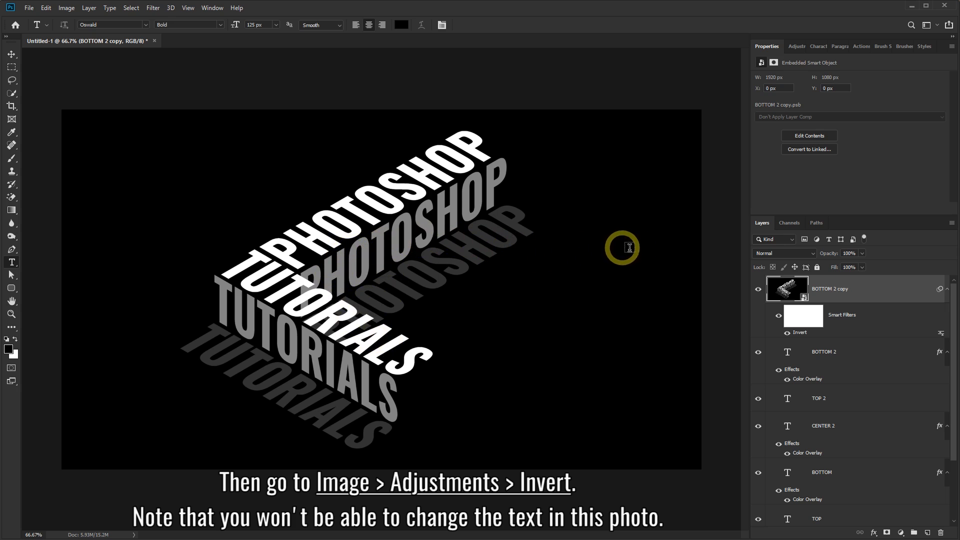
pyautogui.click(758, 289)
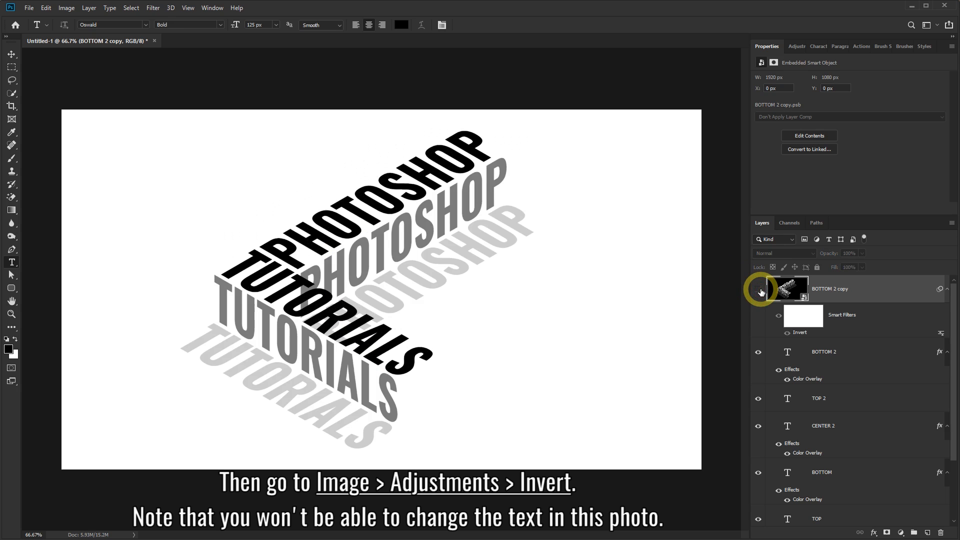
pyautogui.click(759, 290)
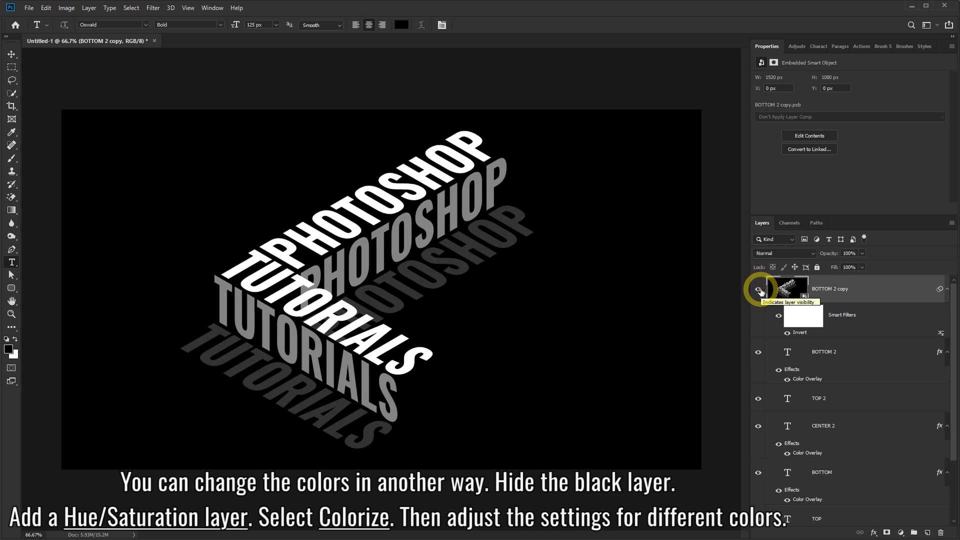
# Step: Hide the BOTTOM 2 copy layer and add a Hue/Saturation adjustment layer above it with Colorize enabled
pyautogui.click(759, 290)
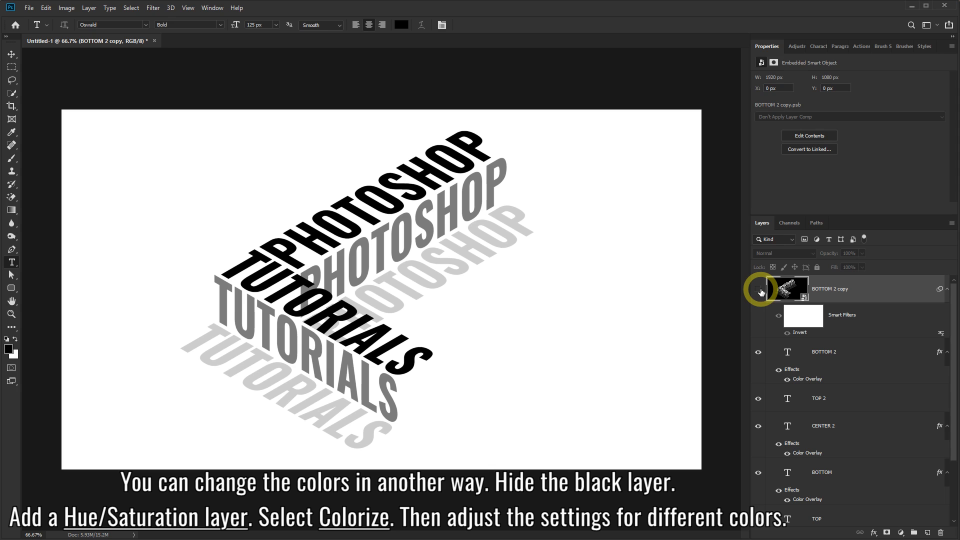
pyautogui.click(900, 533)
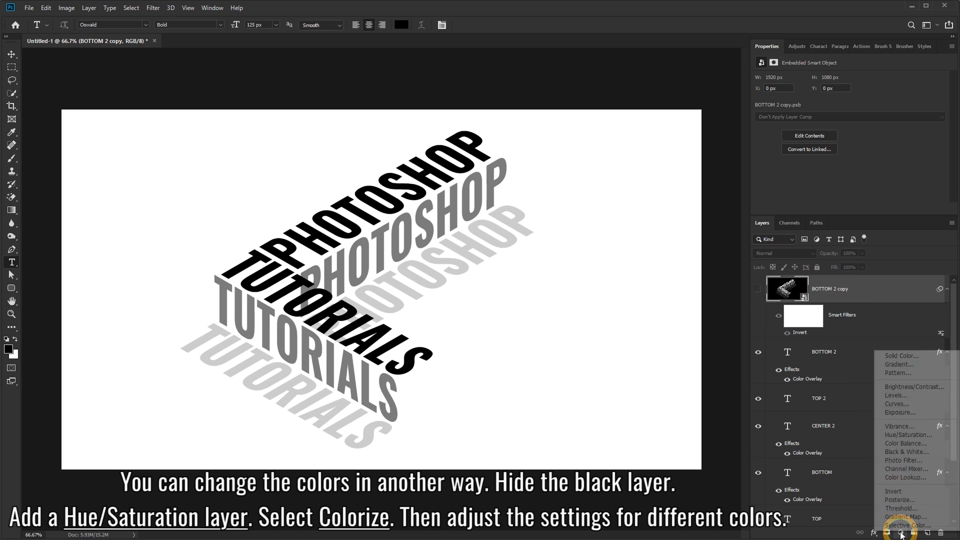
pyautogui.click(905, 437)
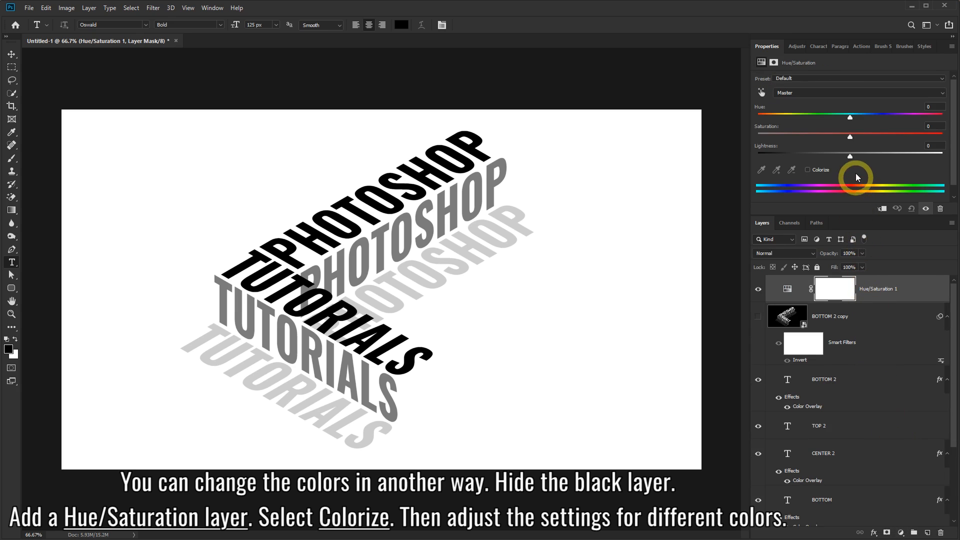
pyautogui.click(807, 170)
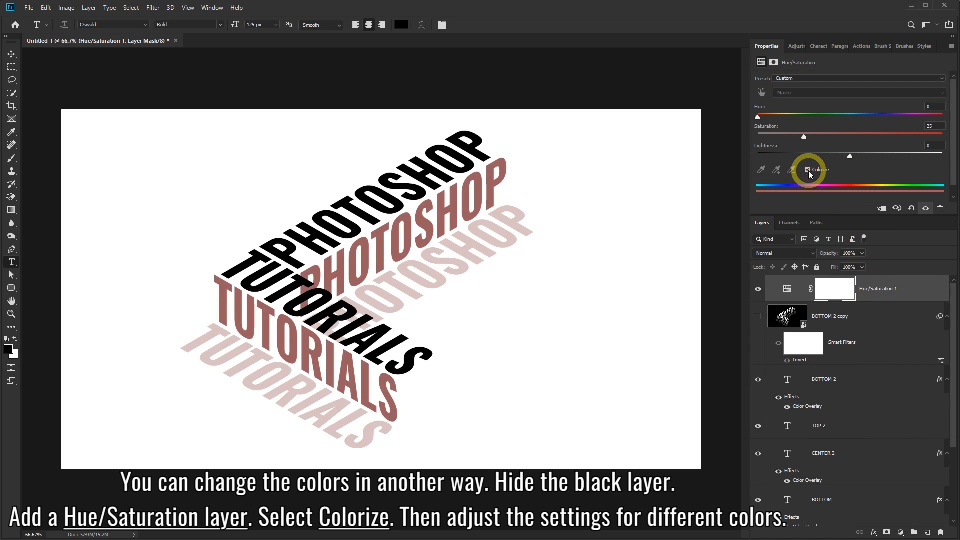
# Step: Try a light blue colorization with hue 196, saturation 74 and lightness +44 on the Hue/Saturation layer
pyautogui.moveTo(763, 117); pyautogui.dragTo(895, 114)
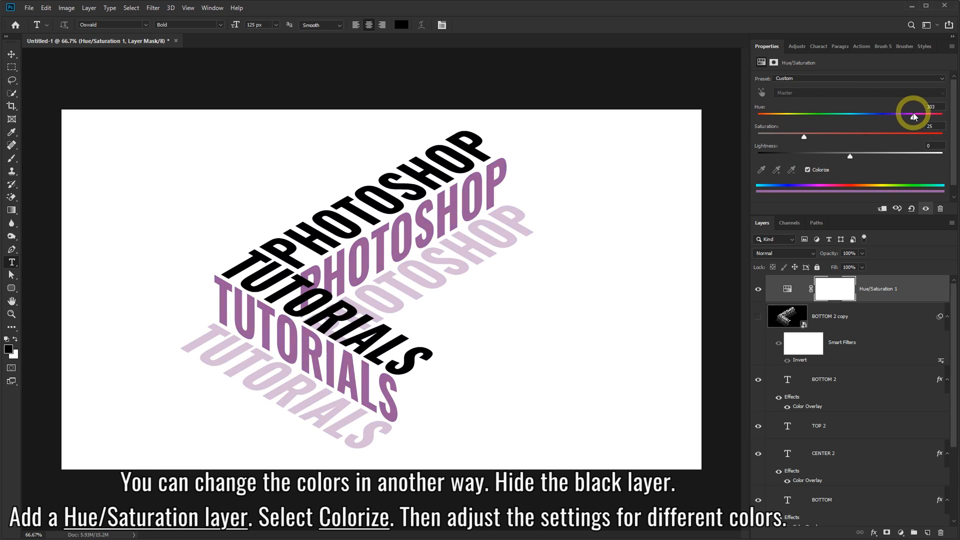
pyautogui.moveTo(806, 136); pyautogui.dragTo(858, 120)
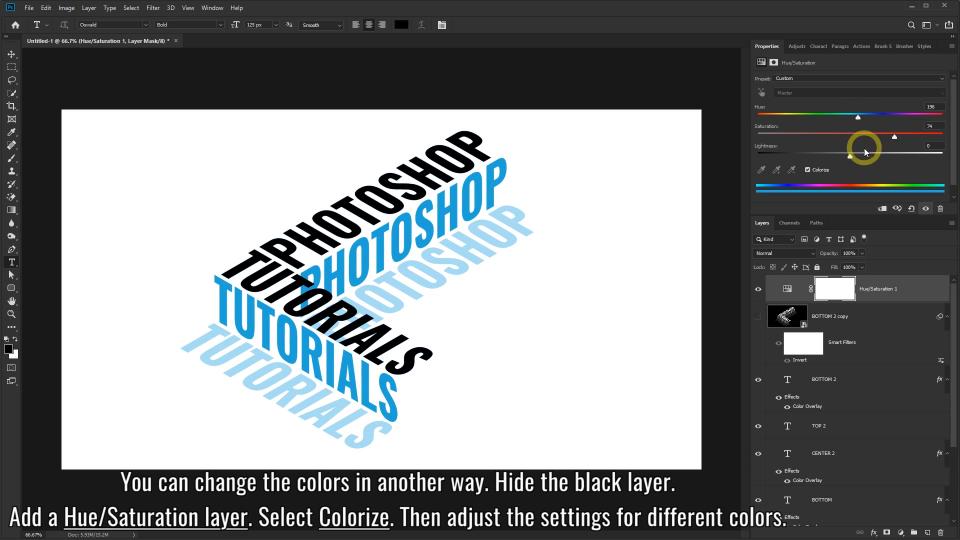
pyautogui.moveTo(850, 156); pyautogui.dragTo(891, 156)
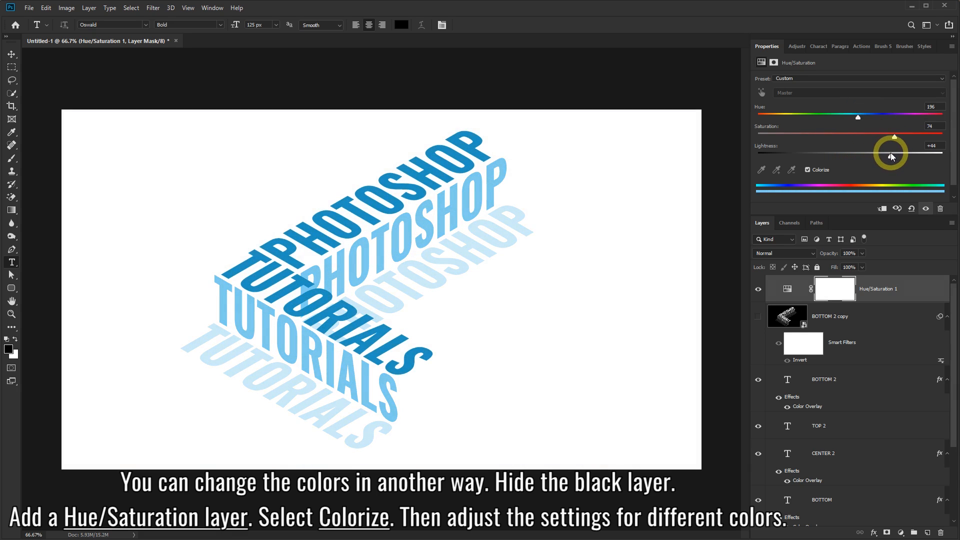
# Step: Set the Hue/Saturation layer to hue 203, saturation 52 and lightness +18, and toggle its visibility to compare the coloring
pyautogui.moveTo(857, 117); pyautogui.dragTo(796, 116)
pyautogui.moveTo(891, 157); pyautogui.dragTo(853, 134)
pyautogui.moveTo(794, 116); pyautogui.dragTo(860, 135)
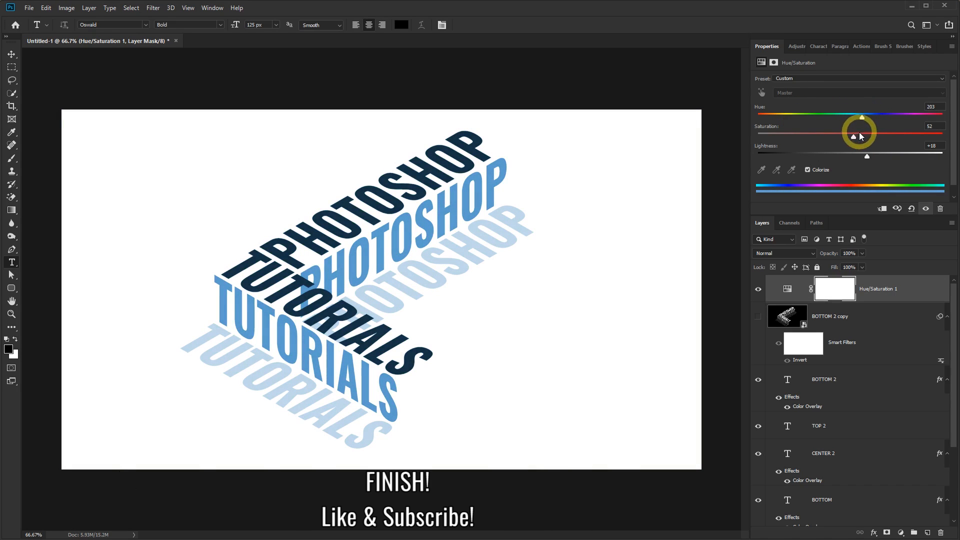
pyautogui.click(757, 289)
pyautogui.click(757, 289)
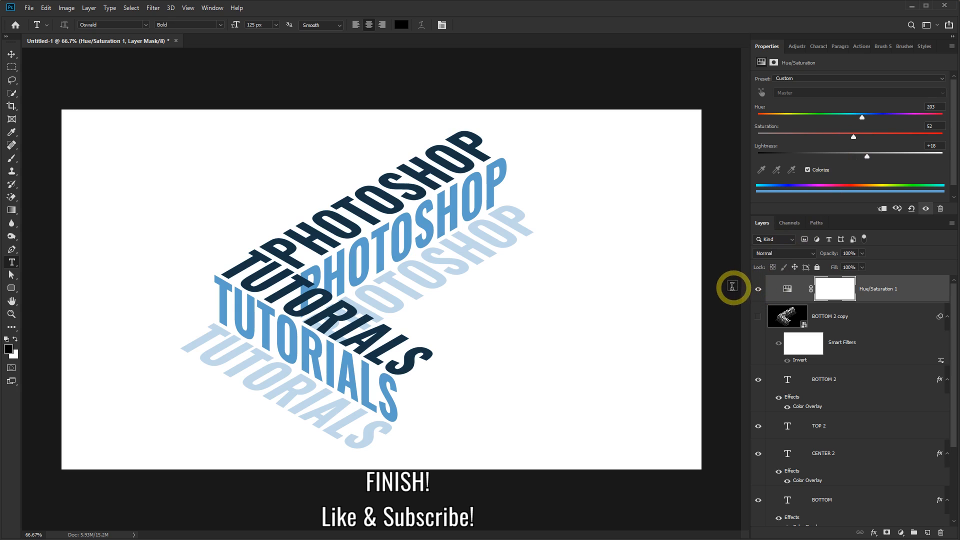